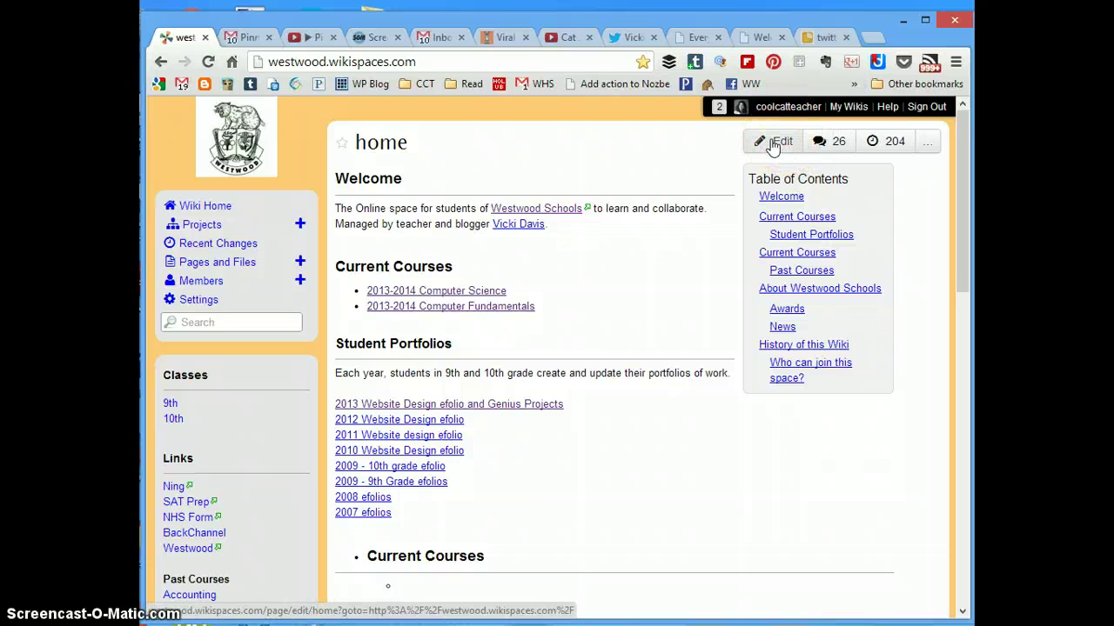
# - Go through 2013-2014 Computer Fundamentals to the 2013 Wiki Sandbox Project's per-period student links
pyautogui.click(457, 309)
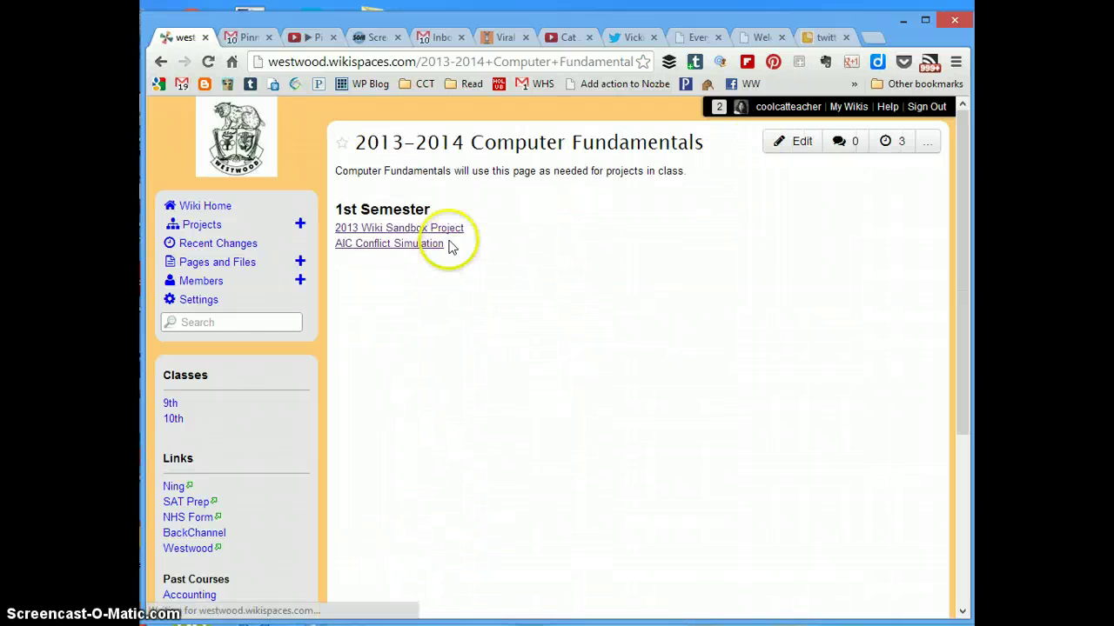
pyautogui.click(445, 228)
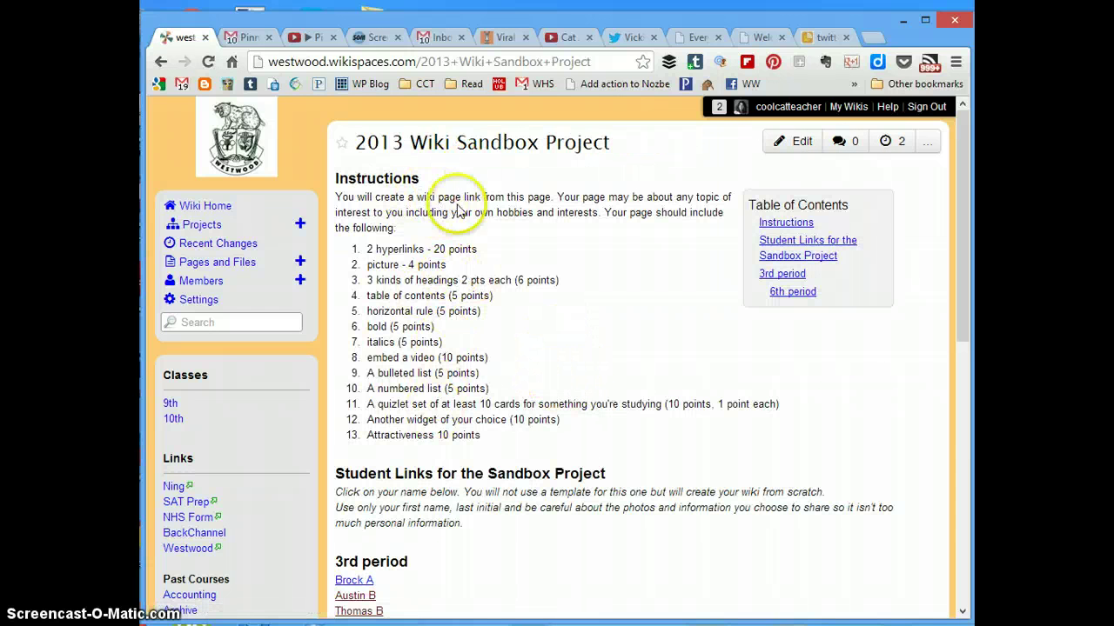
pyautogui.scroll(-2, 487, 383)
pyautogui.scroll(-3, 496, 383)
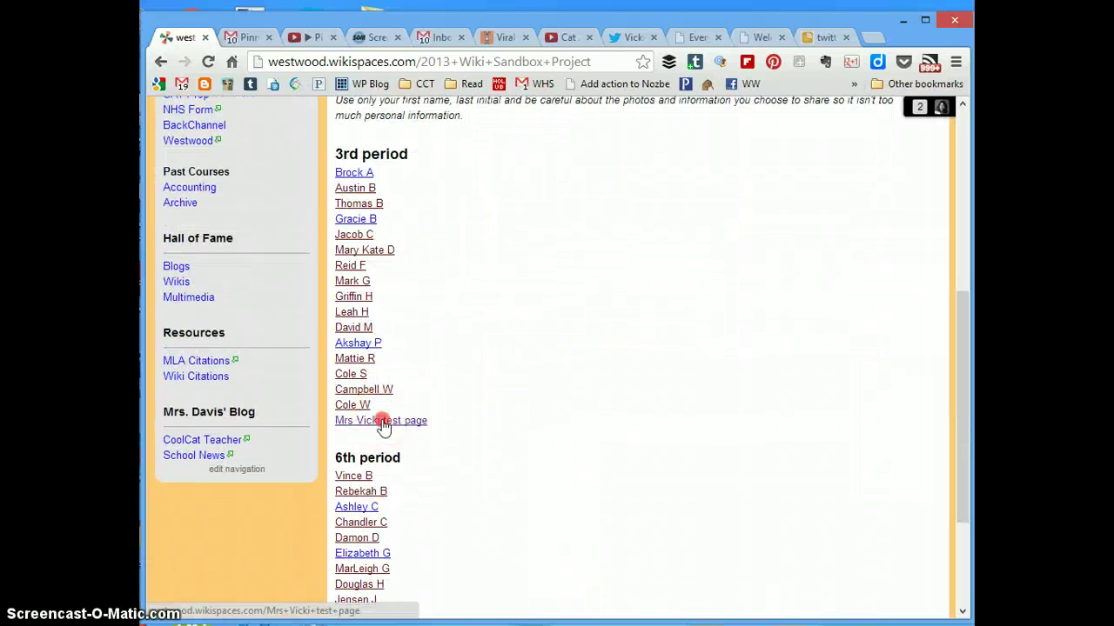
# - Open the teacher's test page link in a new browser tab and switch to it
pyautogui.rightClick(384, 421)
pyautogui.click(403, 433)
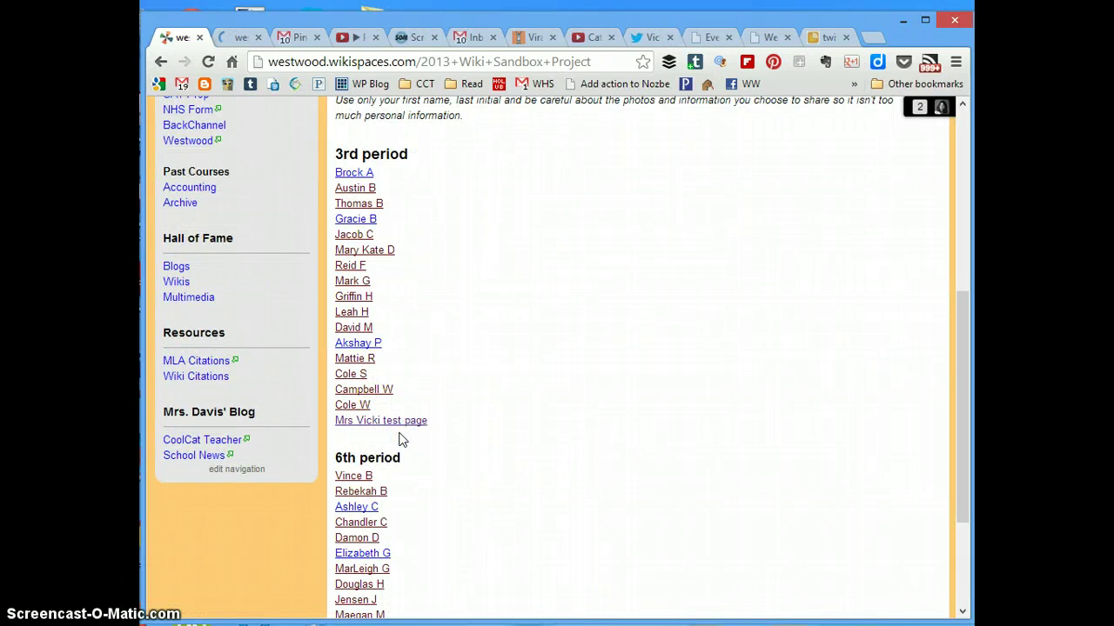
pyautogui.click(237, 38)
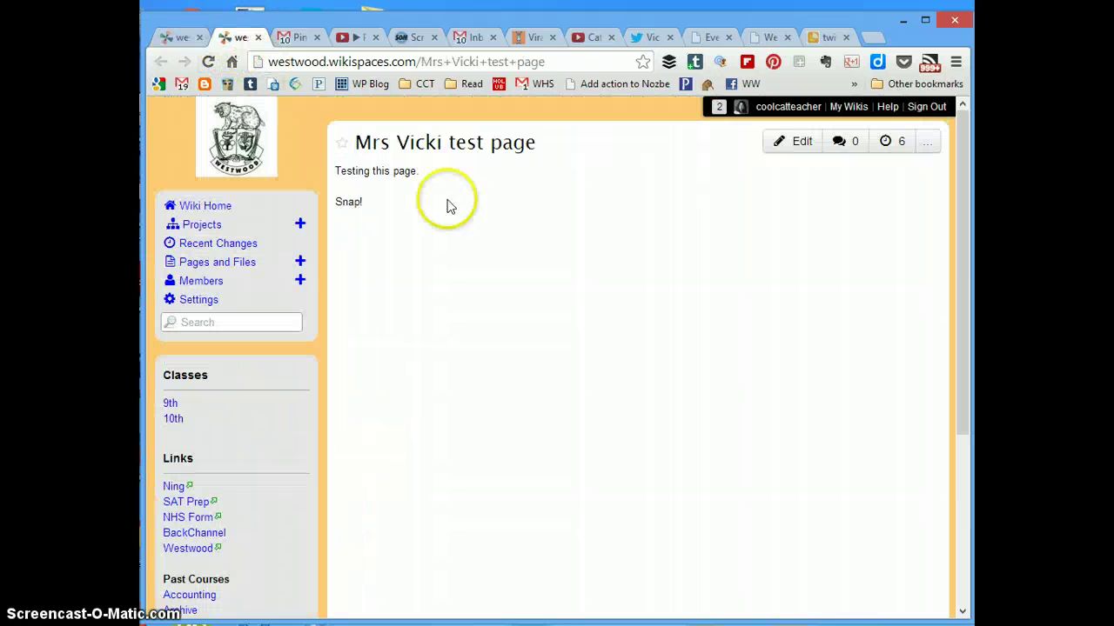
pyautogui.click(179, 36)
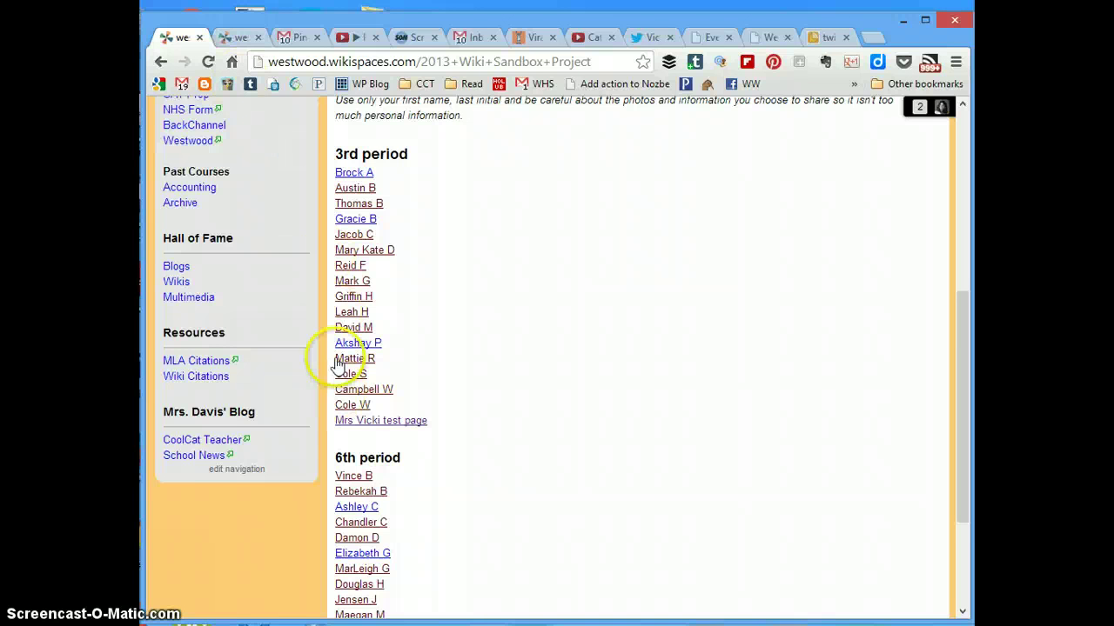
pyautogui.click(230, 44)
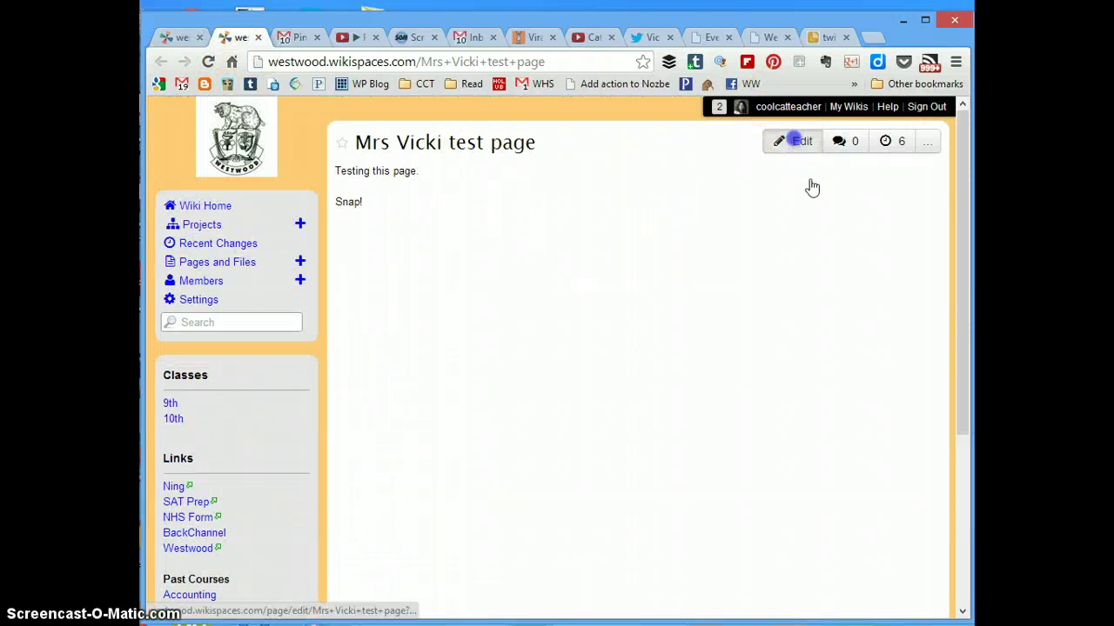
# - Edit the test page, replacing its sample text with 'How to make viral videos'
pyautogui.click(790, 140)
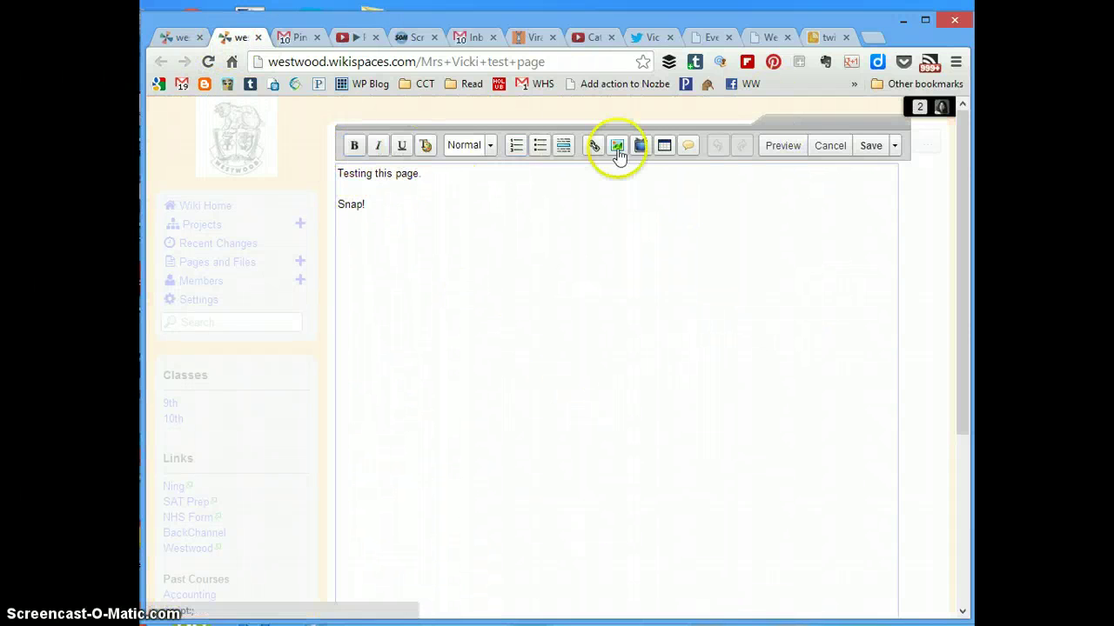
pyautogui.click(179, 38)
pyautogui.scroll(5, 472, 273)
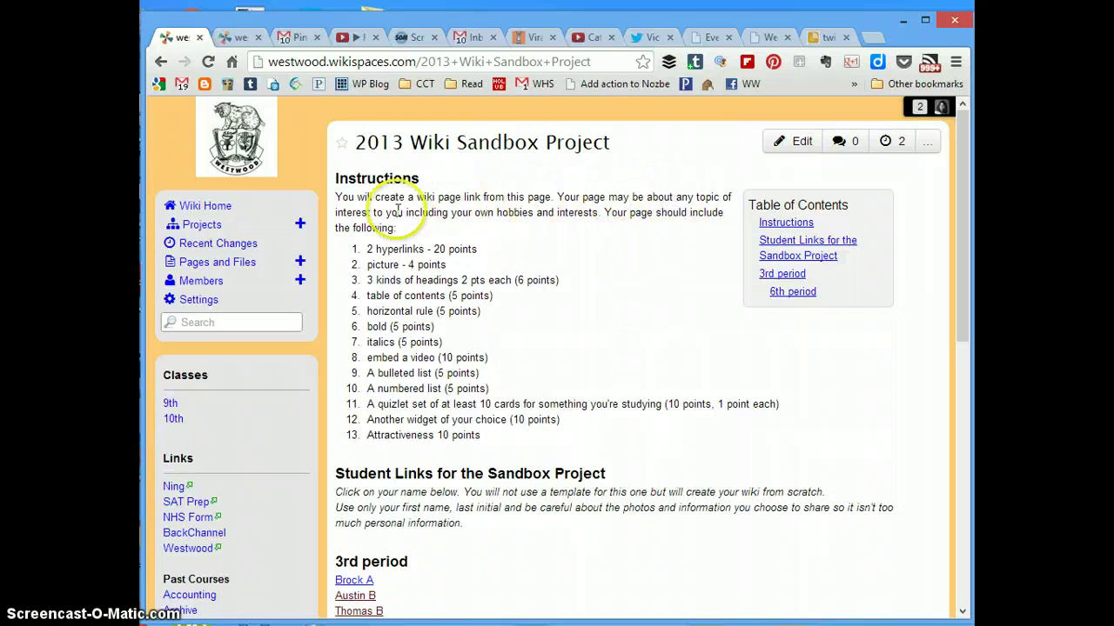
pyautogui.click(232, 36)
pyautogui.moveTo(388, 217); pyautogui.dragTo(330, 181)
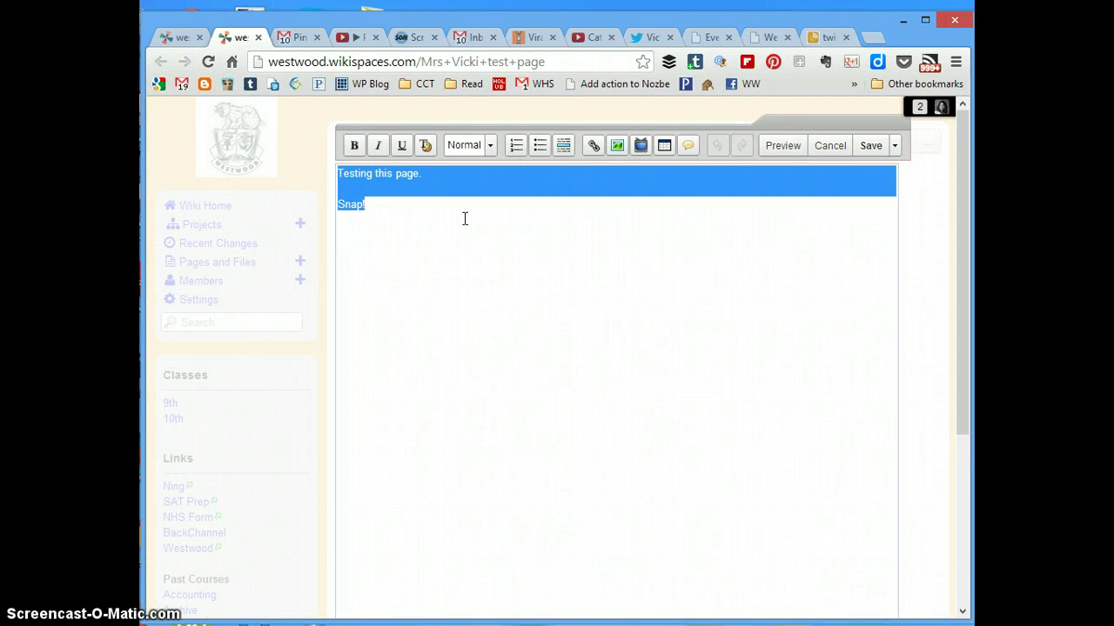
pyautogui.write('How to make viral videos')
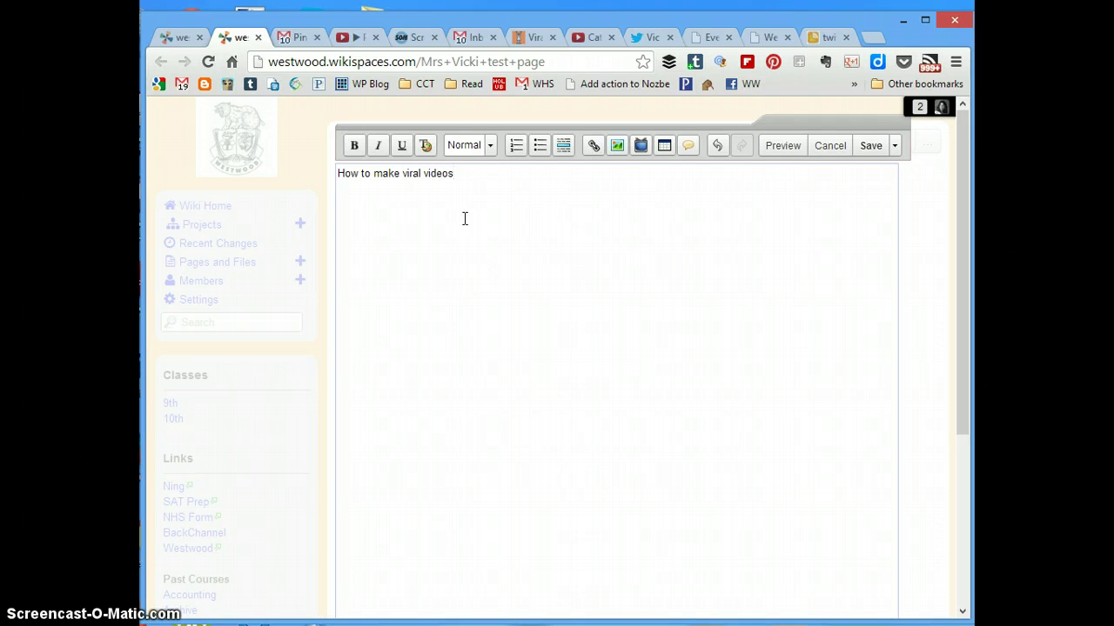
# - Make the 'How to make viral videos' title a level 1 heading
pyautogui.moveTo(455, 174); pyautogui.dragTo(336, 174)
pyautogui.click(464, 145)
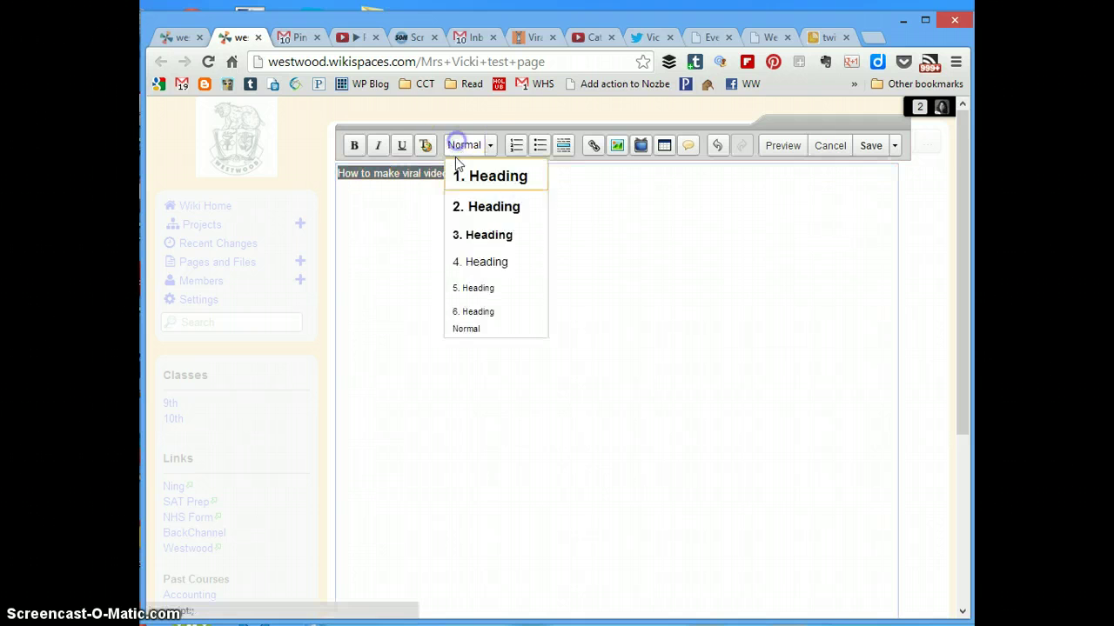
pyautogui.click(456, 175)
pyautogui.click(525, 181)
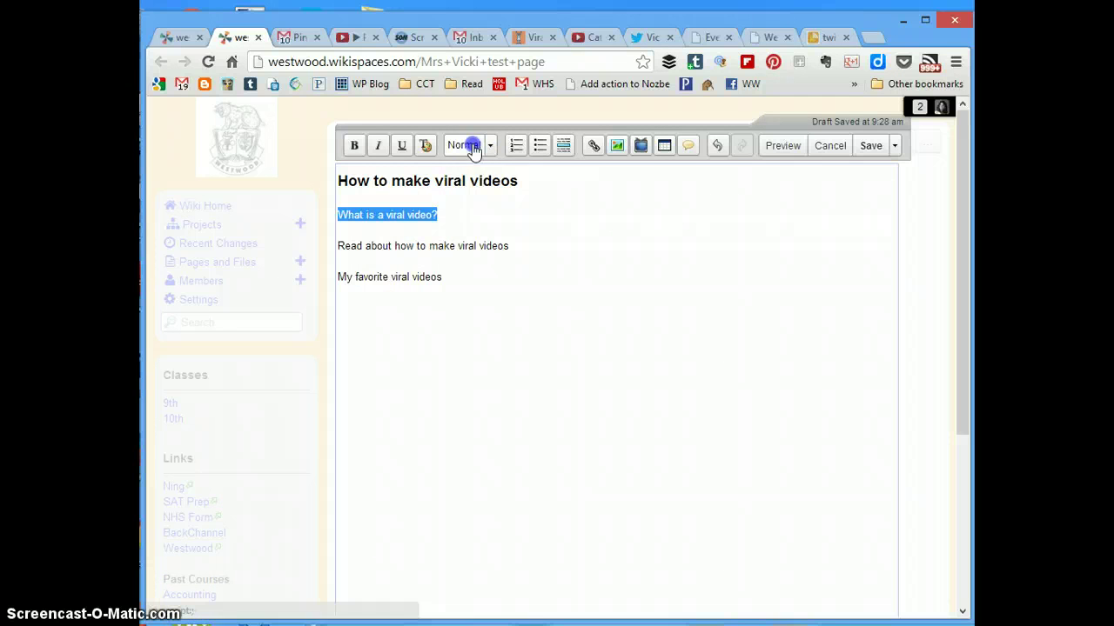
# - Set 'What is a viral video?' and 'Read about…' as level 2 headings, 'My favorite viral videos' as level 1
pyautogui.click(472, 145)
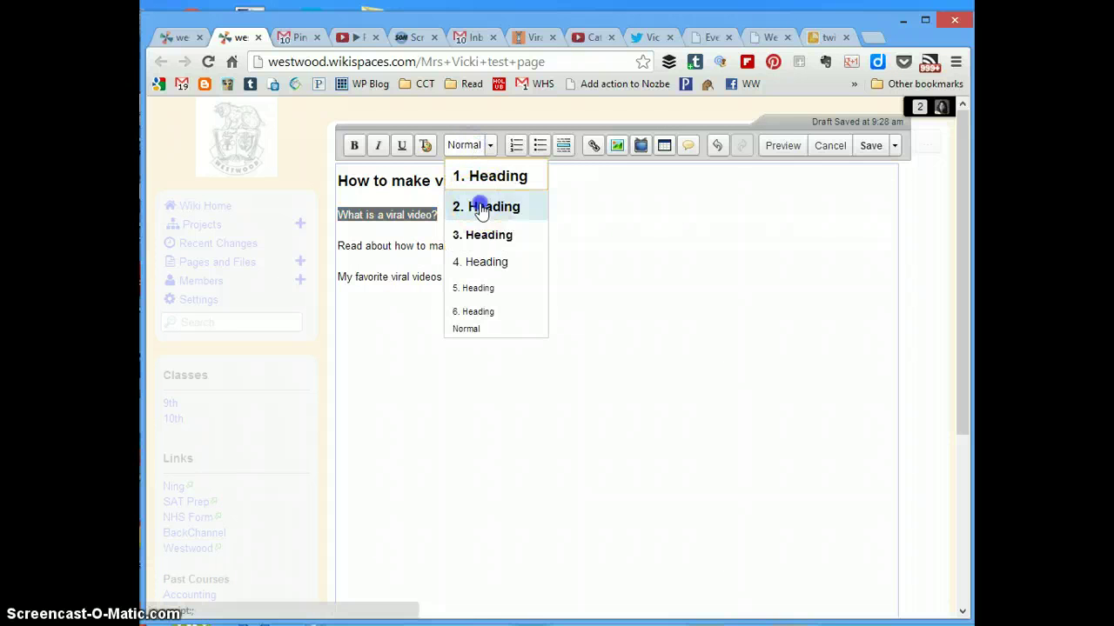
pyautogui.click(481, 202)
pyautogui.moveTo(527, 255); pyautogui.dragTo(372, 257)
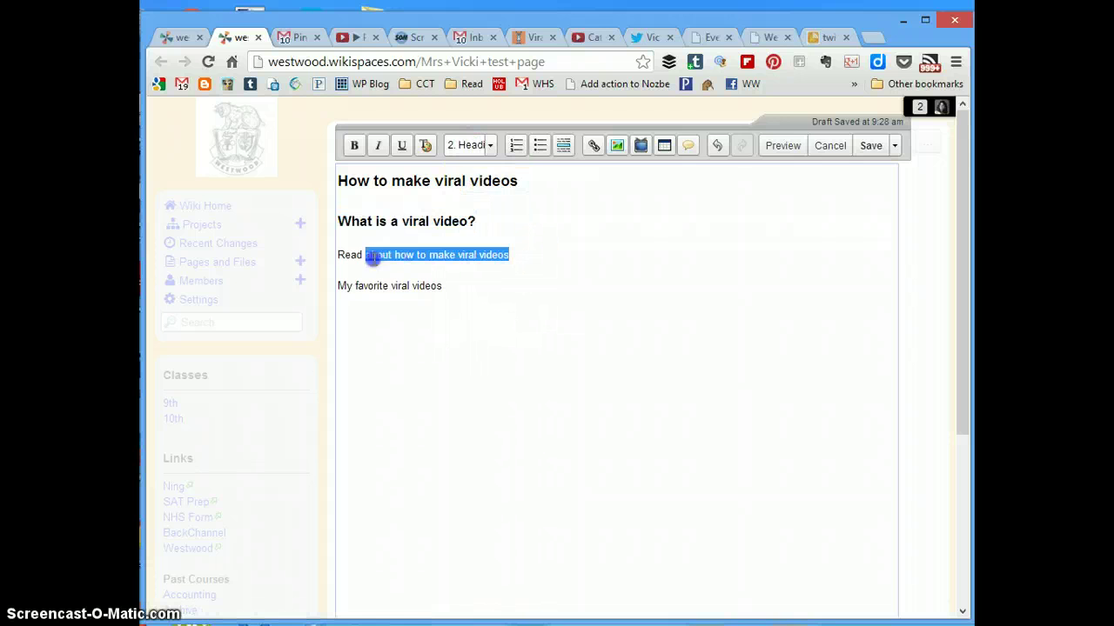
pyautogui.click(469, 145)
pyautogui.click(472, 209)
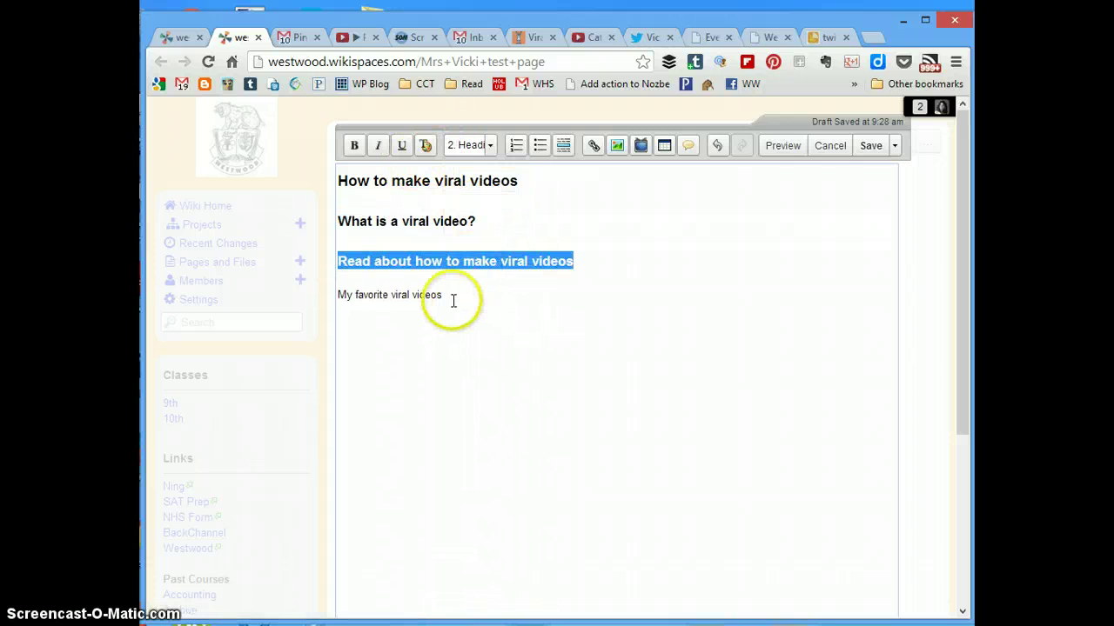
pyautogui.moveTo(445, 296); pyautogui.dragTo(332, 296)
pyautogui.click(459, 144)
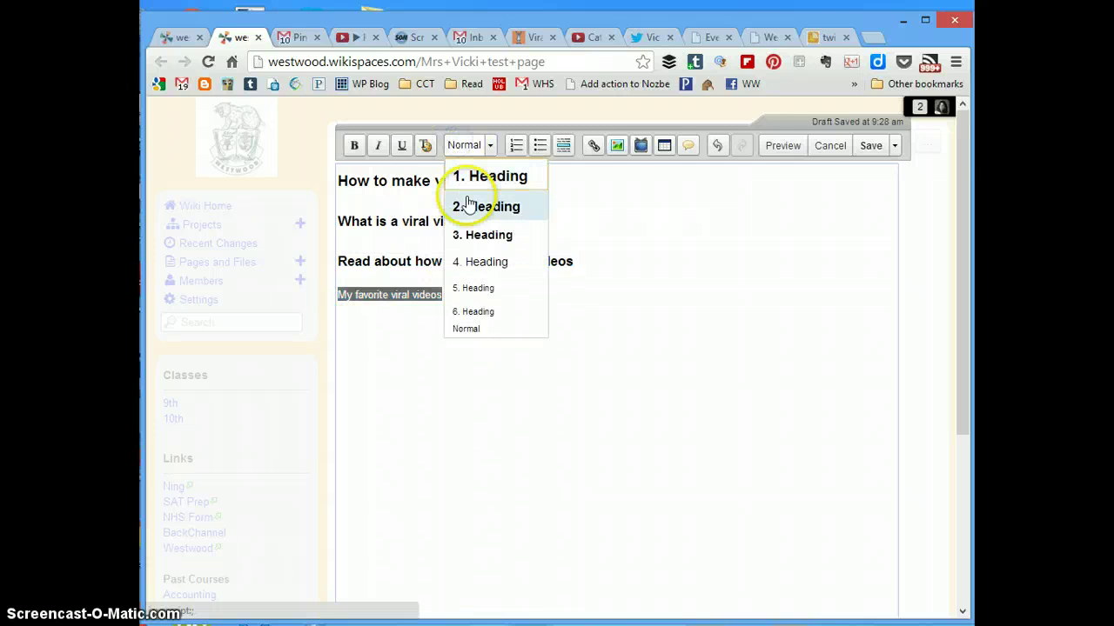
pyautogui.click(474, 176)
pyautogui.click(368, 203)
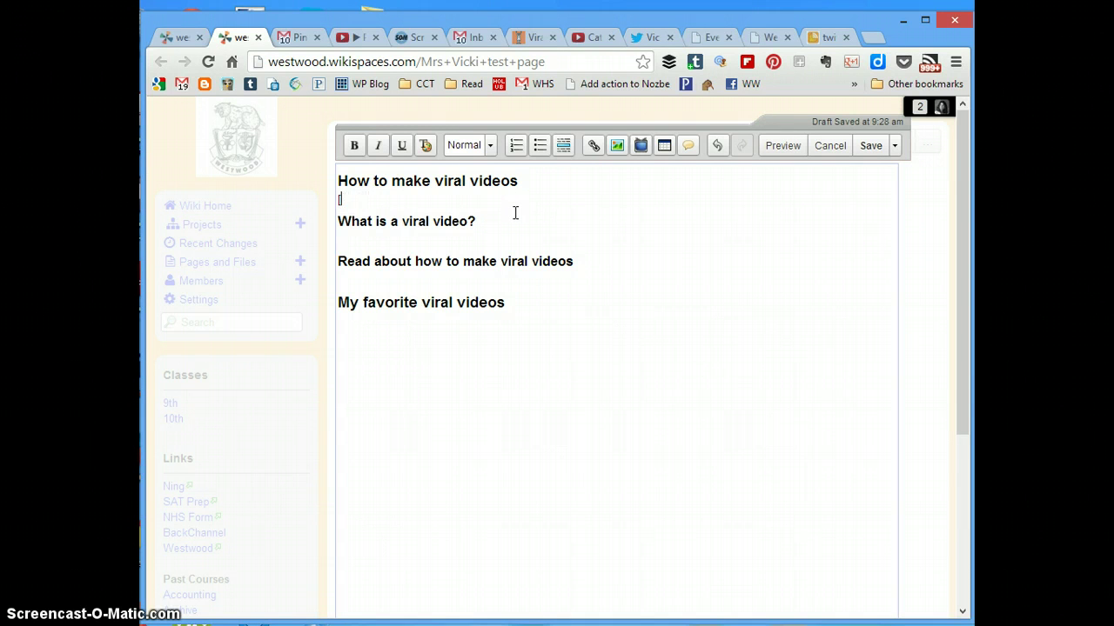
# - Embed the Wikispaces Table of Contents widget on the page
pyautogui.click(640, 149)
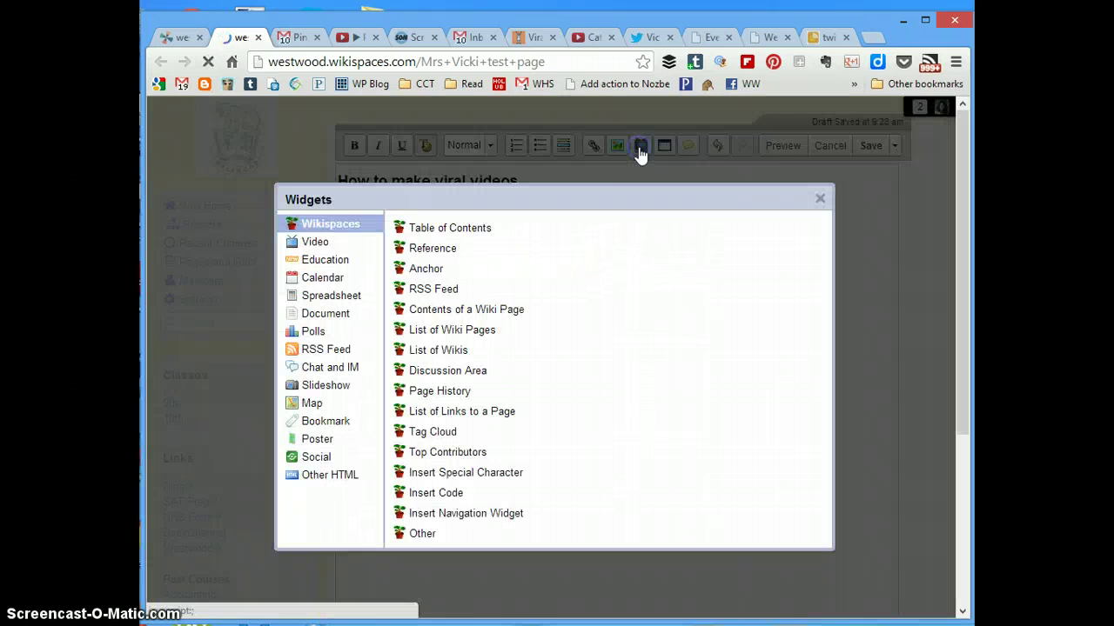
pyautogui.click(445, 229)
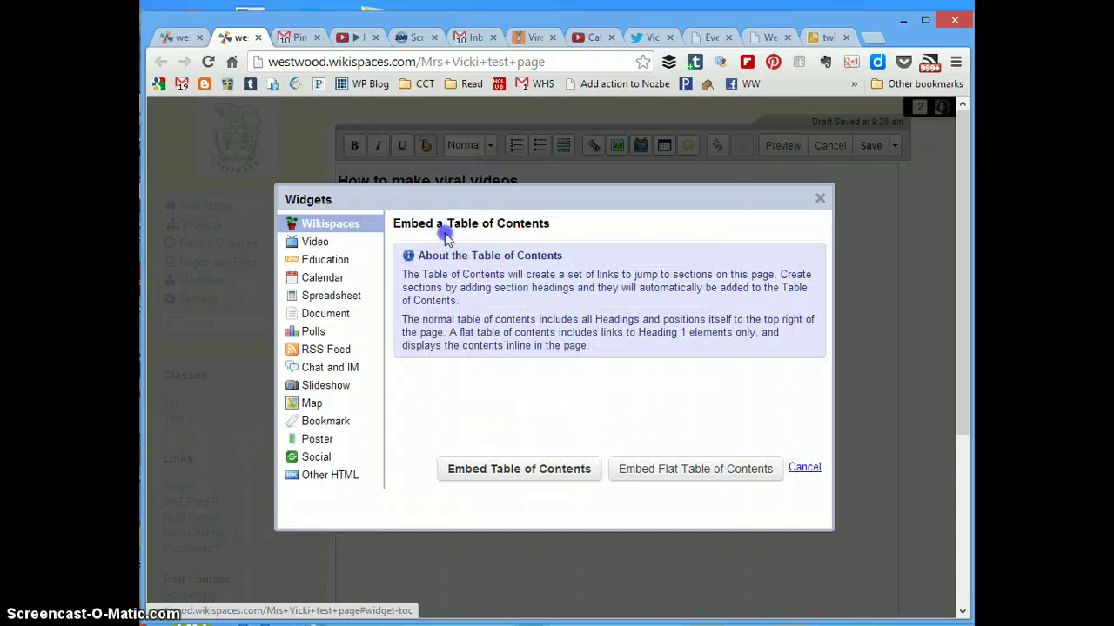
pyautogui.click(548, 470)
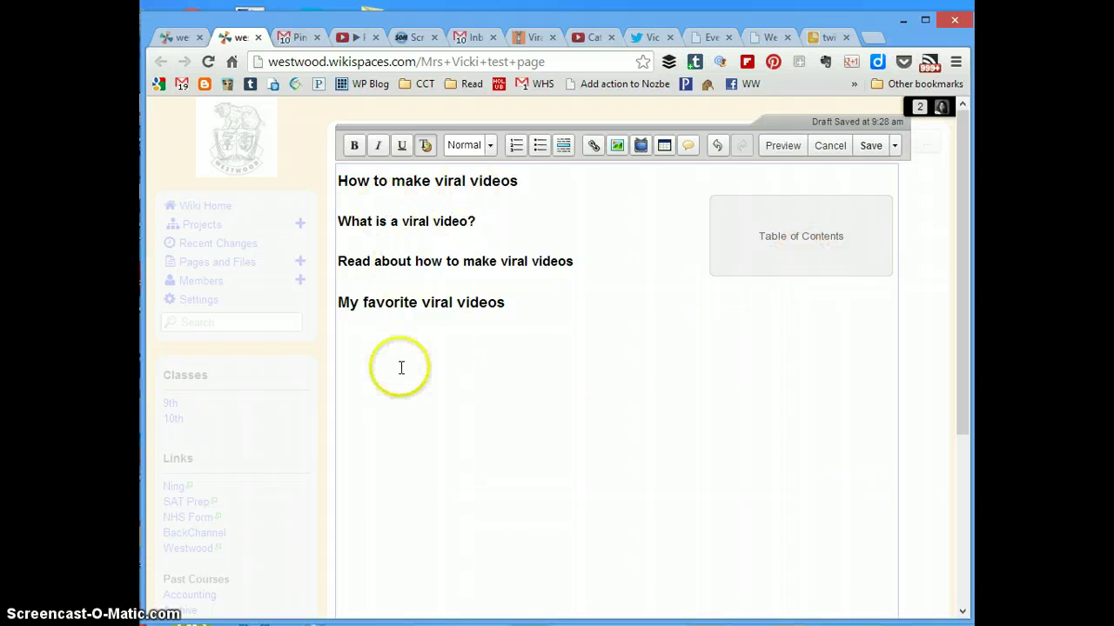
# - Save the page, reopen it for editing, and review the Sandbox Project requirements
pyautogui.click(867, 148)
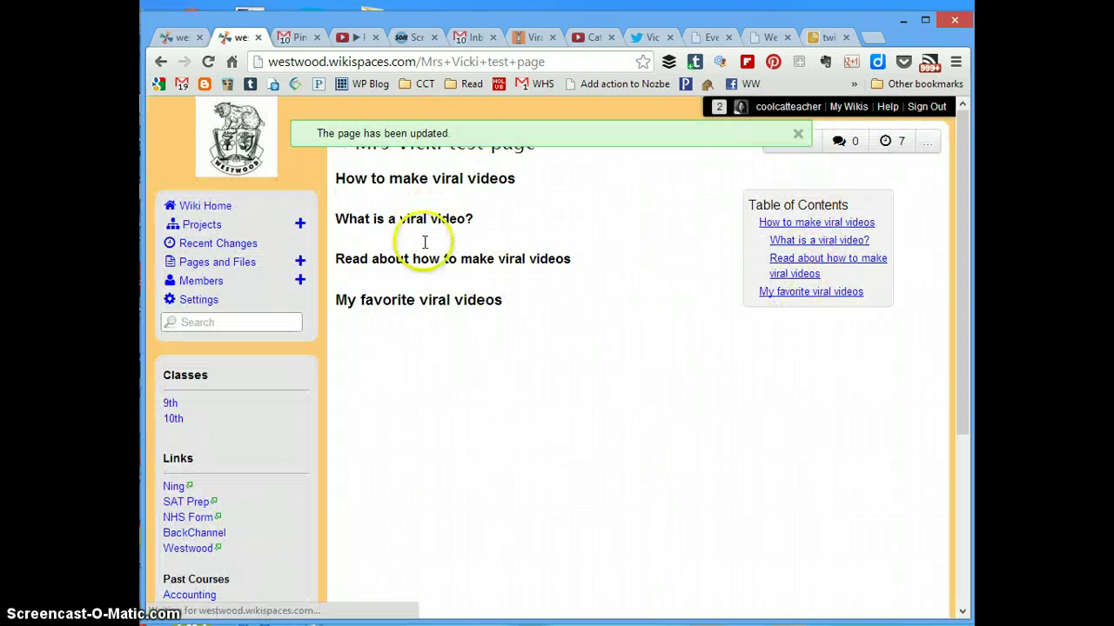
pyautogui.click(799, 138)
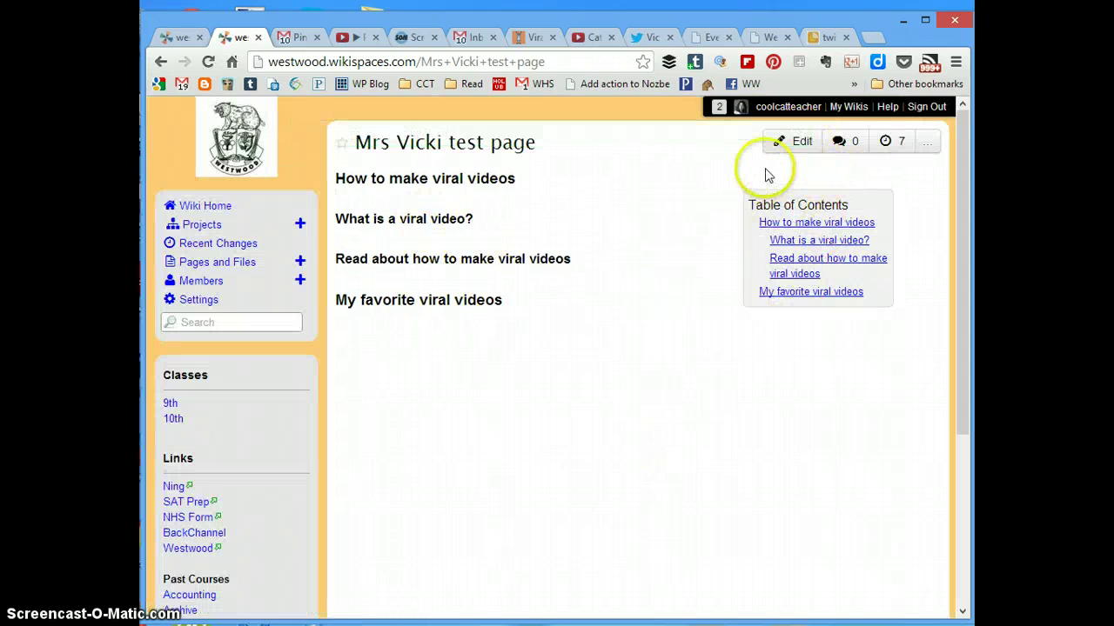
pyautogui.click(793, 146)
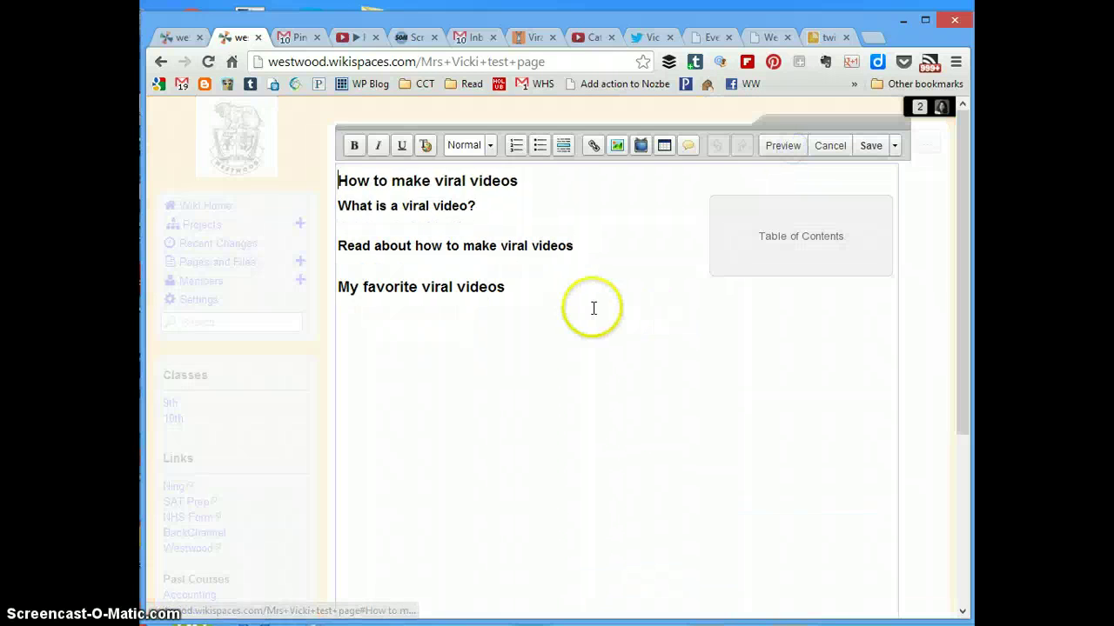
pyautogui.click(174, 35)
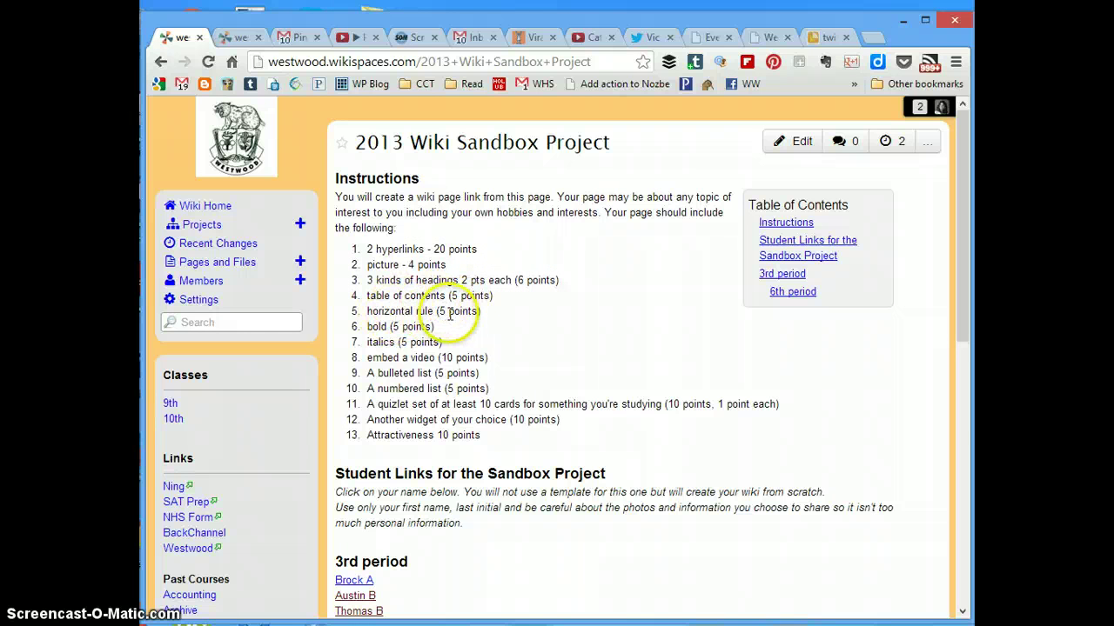
# - Add two blank lines under the title and a normal line below 'My favorite viral videos'
pyautogui.click(234, 38)
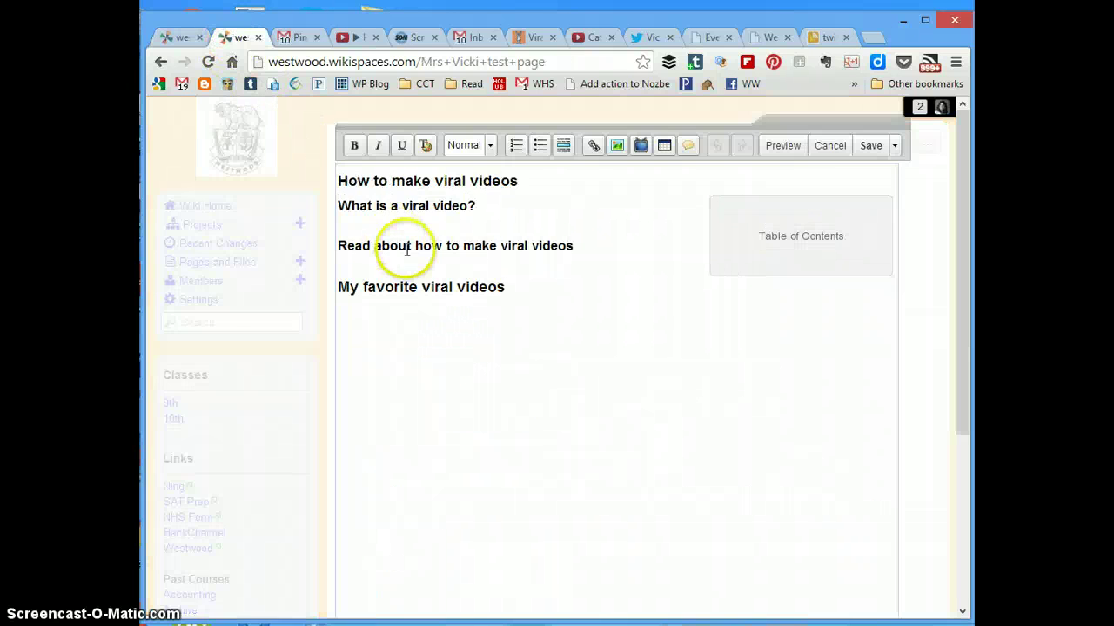
pyautogui.click(527, 181)
pyautogui.press('Return')
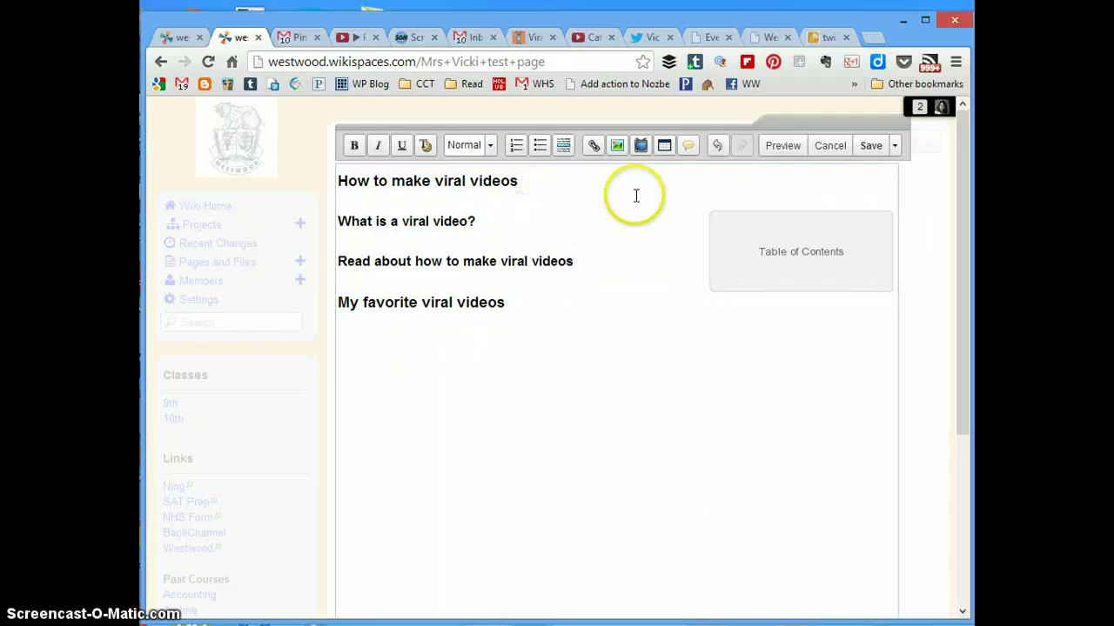
pyautogui.press('Return')
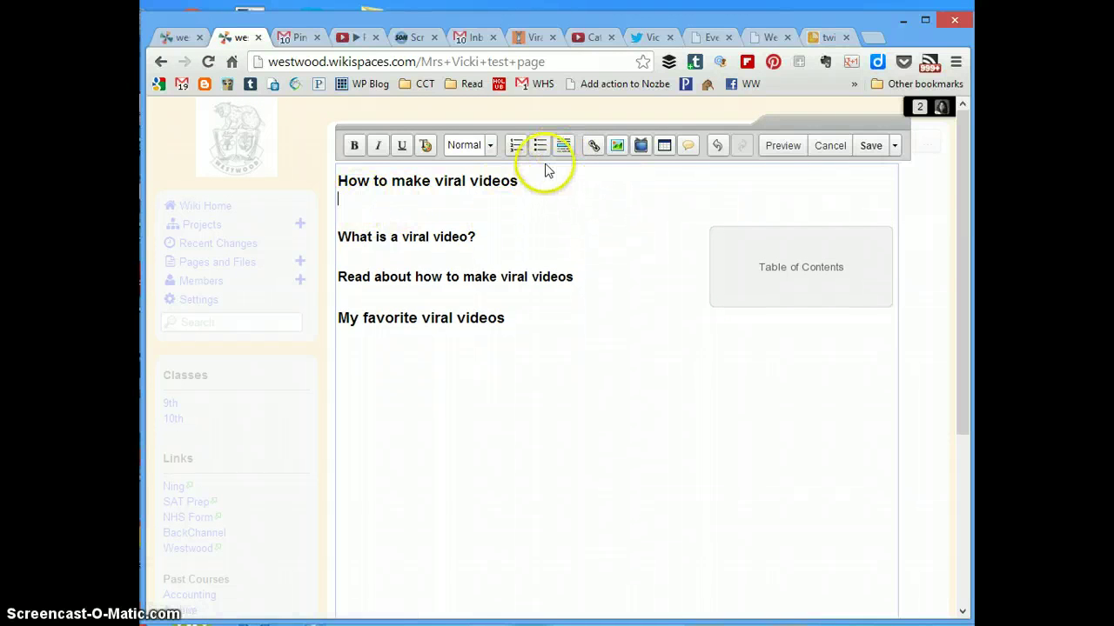
pyautogui.click(522, 326)
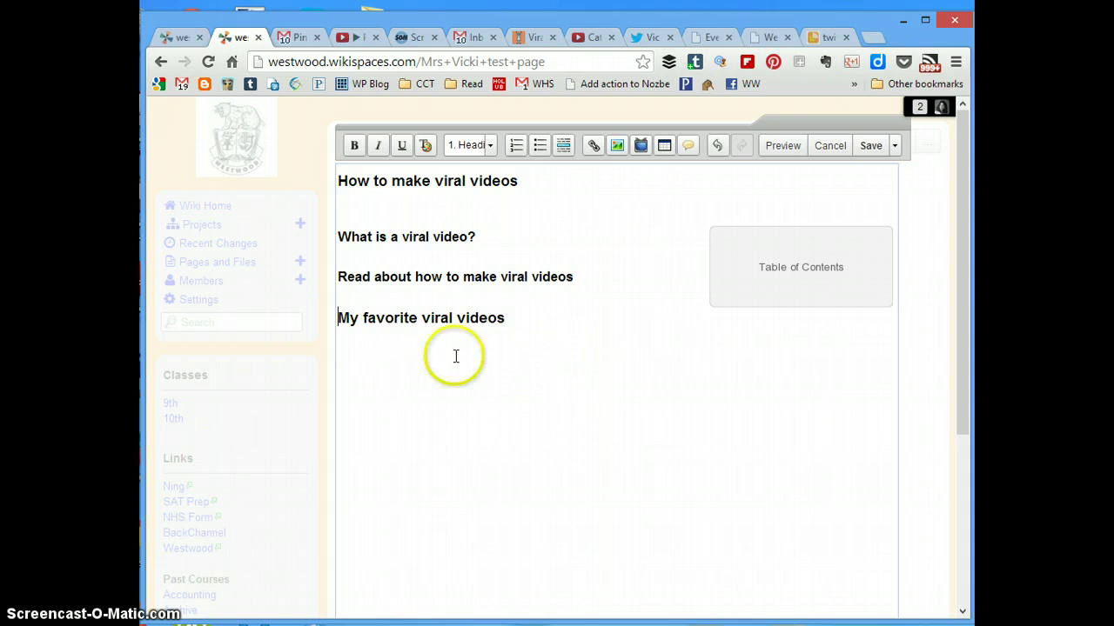
pyautogui.press('Return')
# - Insert horizontal rules under the title and under 'My favorite viral videos'
pyautogui.click(379, 197)
pyautogui.click(564, 146)
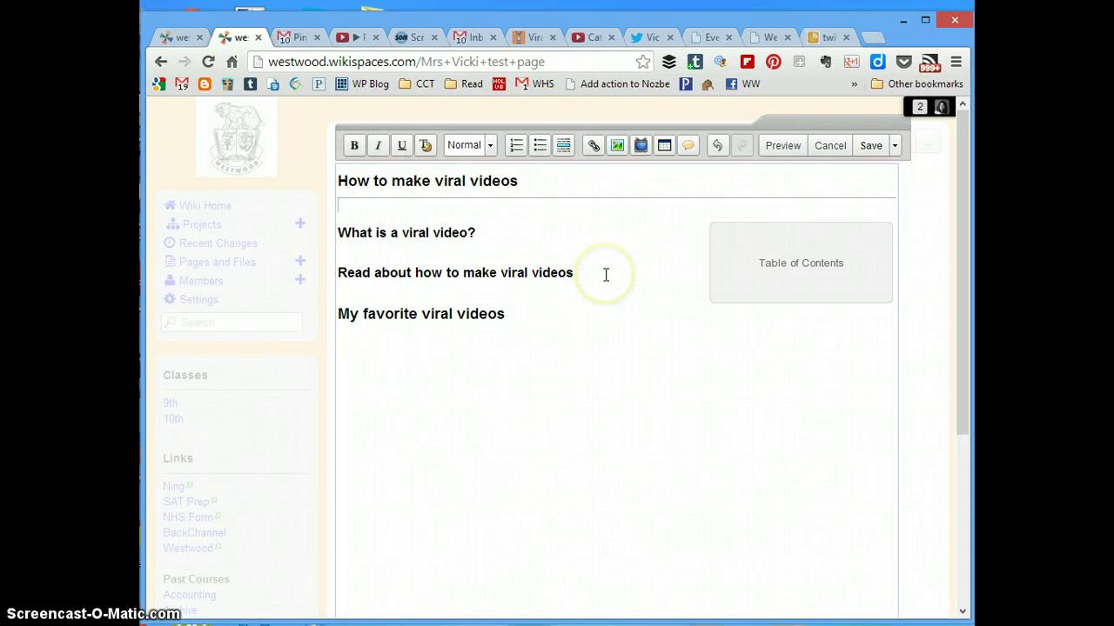
pyautogui.click(540, 314)
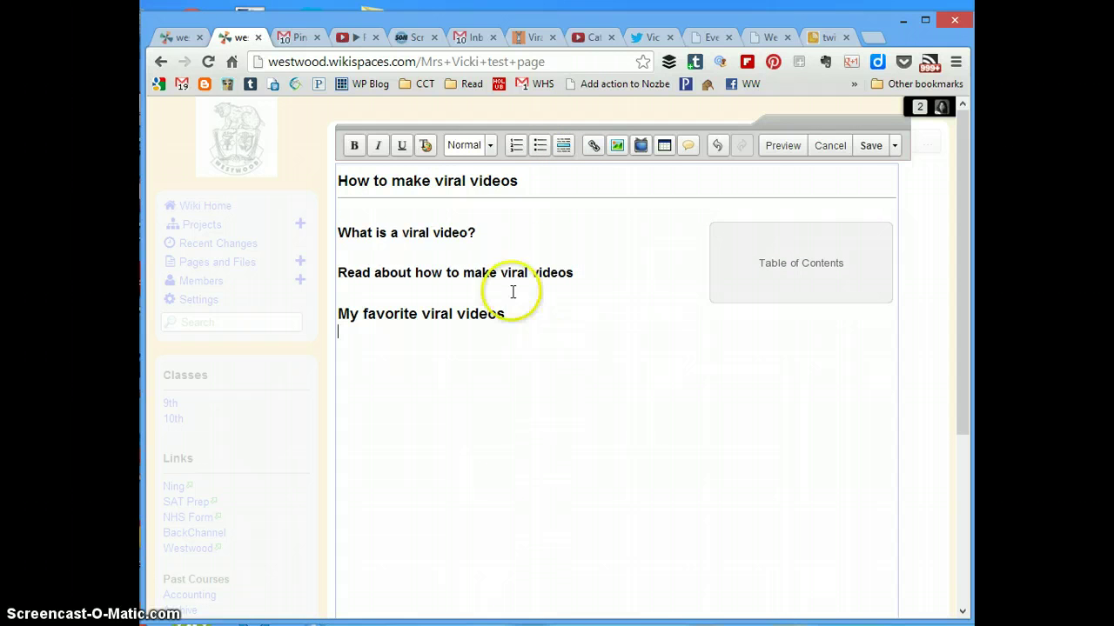
pyautogui.click(564, 145)
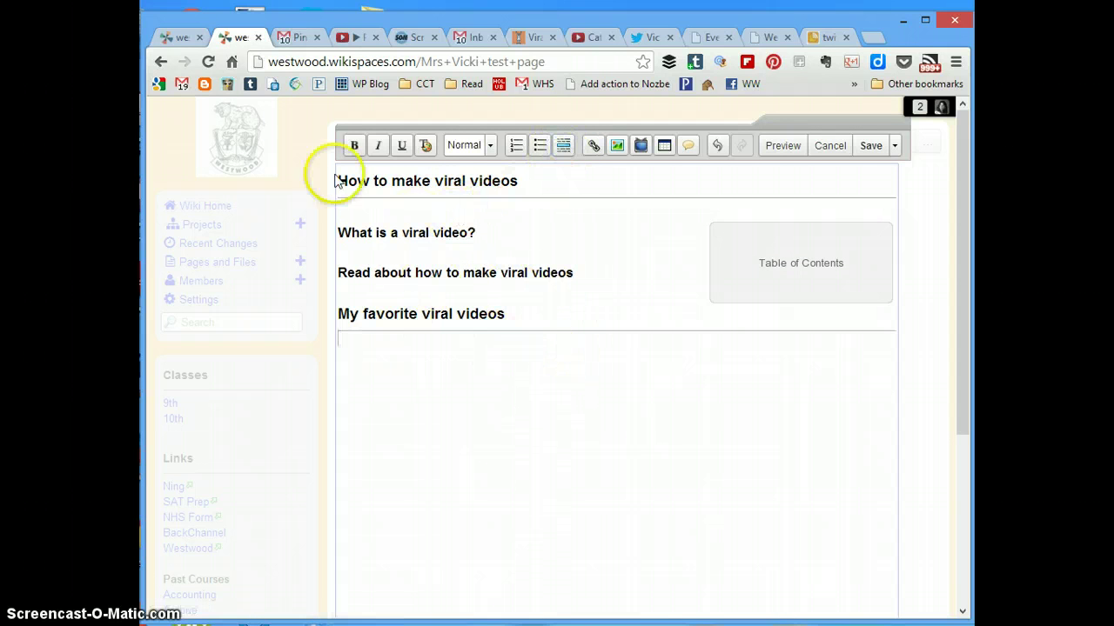
pyautogui.click(410, 209)
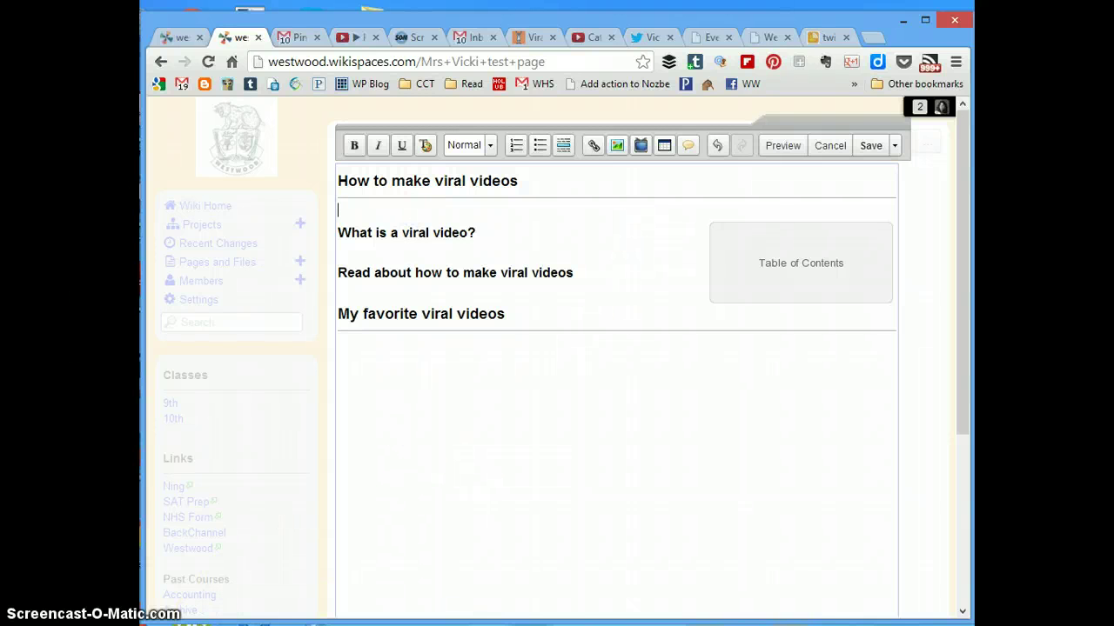
# - Paste the intro paragraph citing The Viral Video Manifesto and select the book website's address
pyautogui.write("There is a technique to making viral videos, perhaps the best viral video experts out there are the diet coke and mento's guys. They've written a book called The Viral Video Manifesto.")
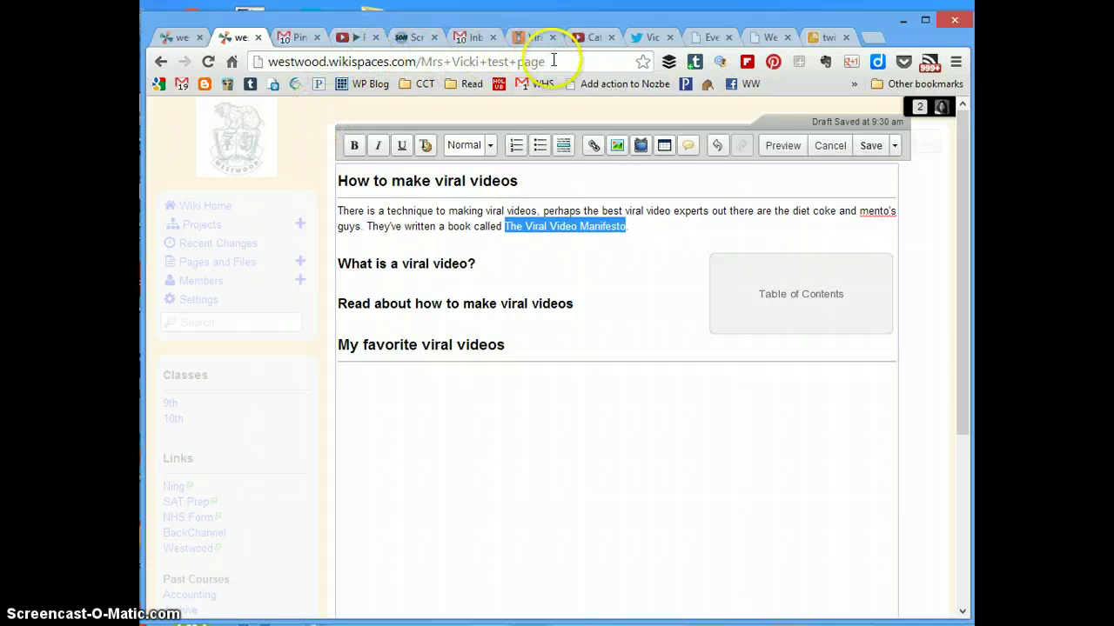
pyautogui.click(535, 37)
pyautogui.click(380, 63)
pyautogui.hotkey('ctrl', 'c')
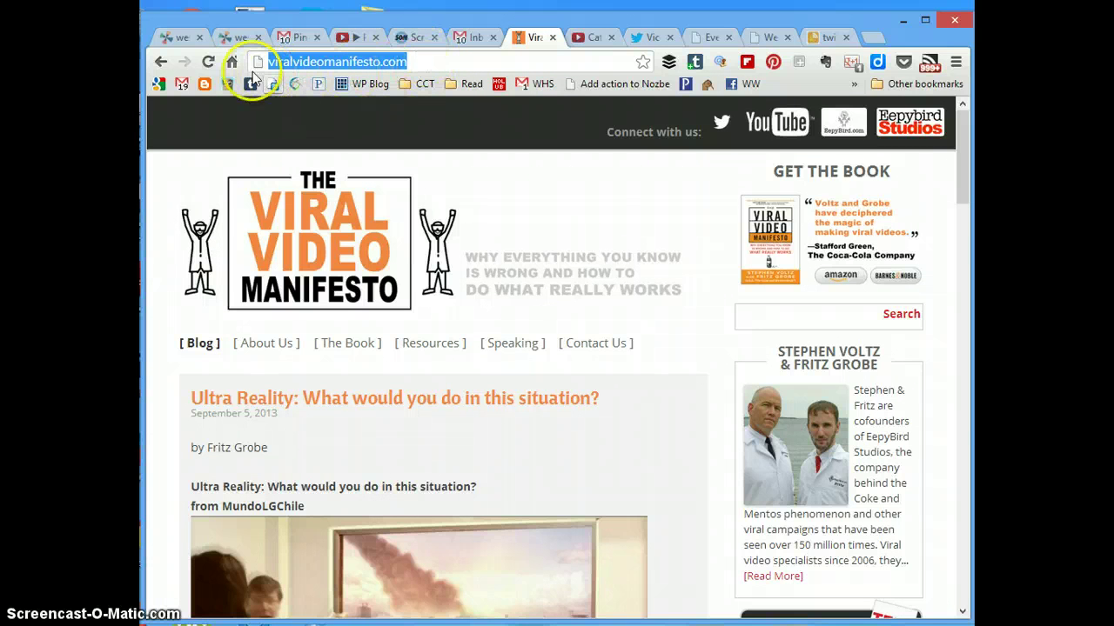
# - Link 'The Viral Video Manifesto' to viralvideomanifesto.com, opening in a new window
pyautogui.click(237, 39)
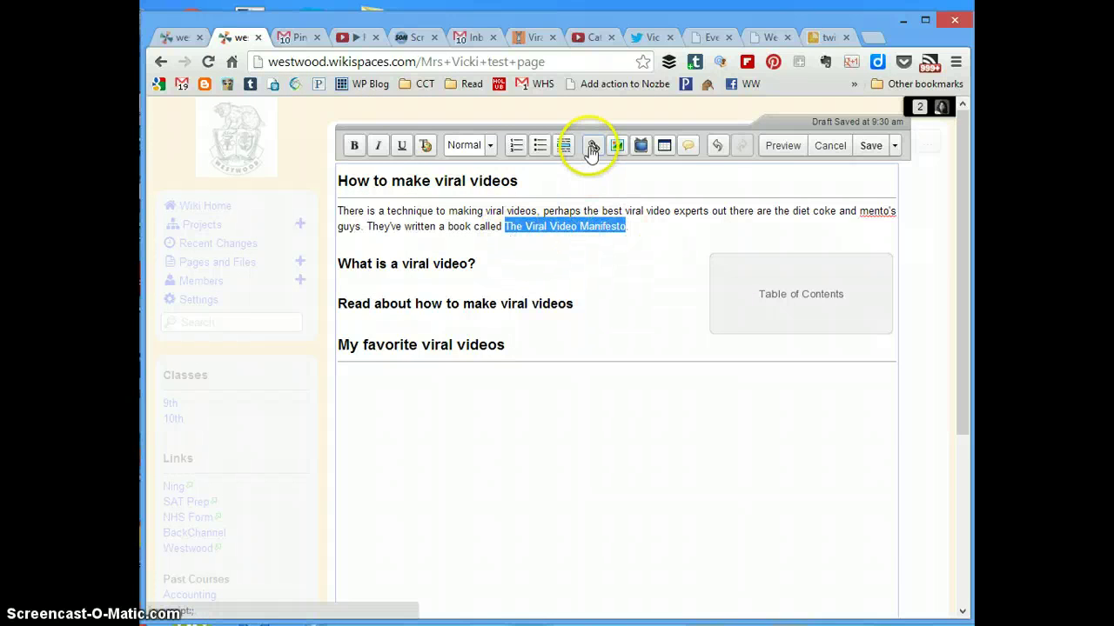
pyautogui.click(590, 148)
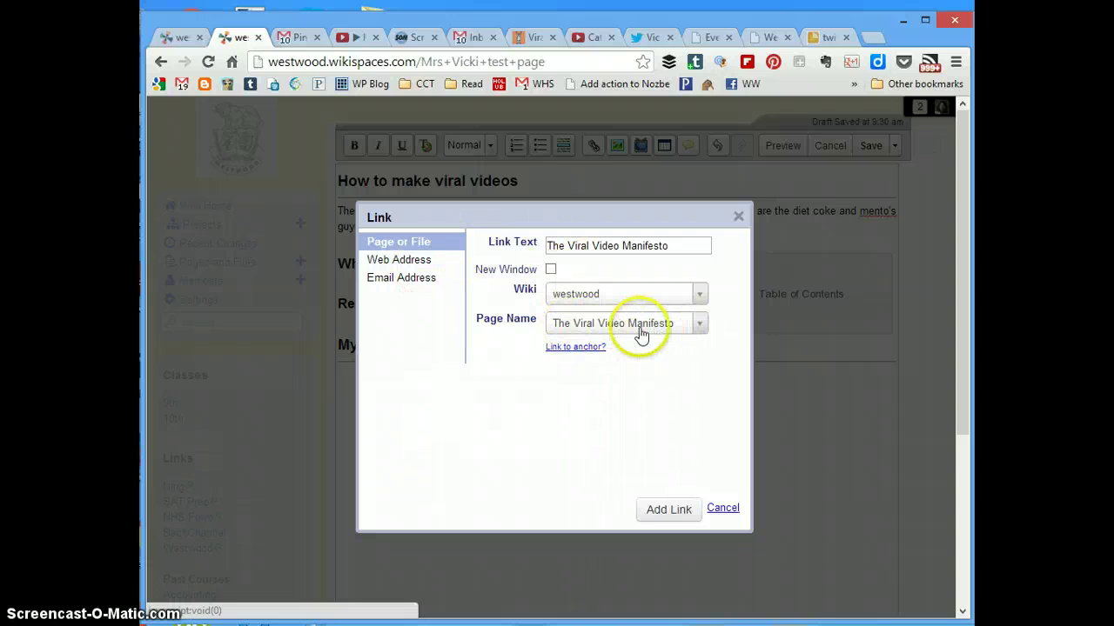
pyautogui.click(407, 260)
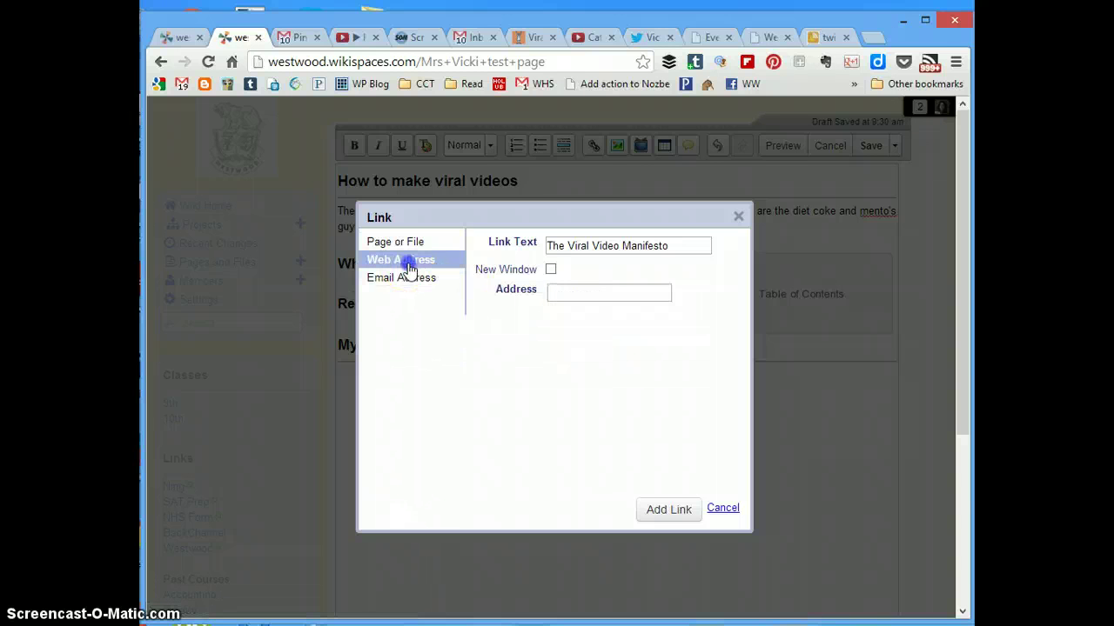
pyautogui.click(586, 292)
pyautogui.hotkey('ctrl', 'v')
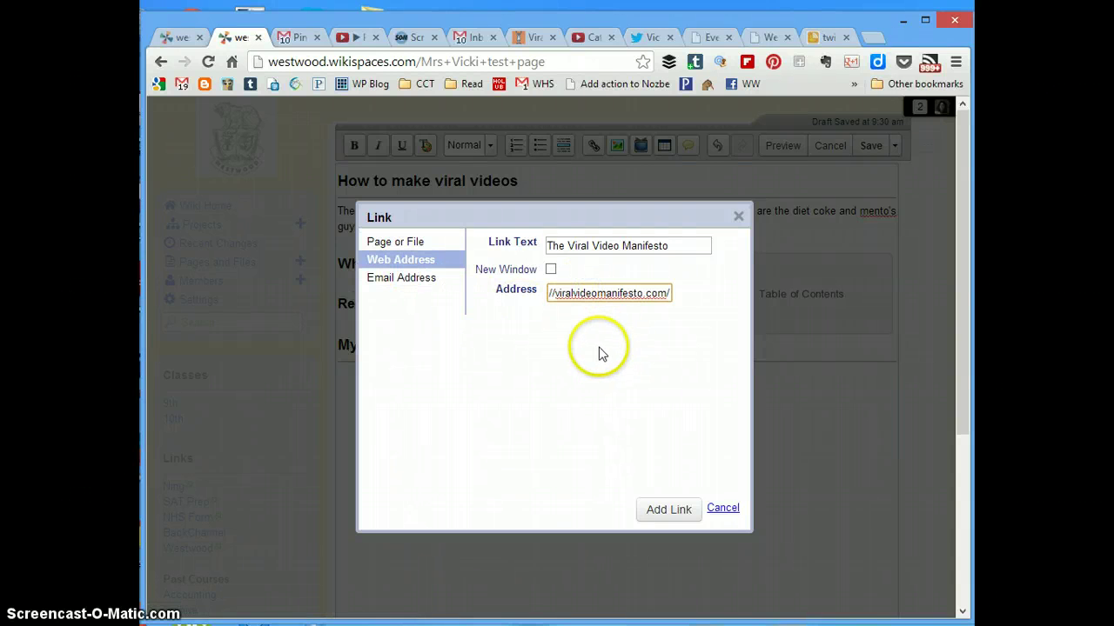
pyautogui.click(551, 271)
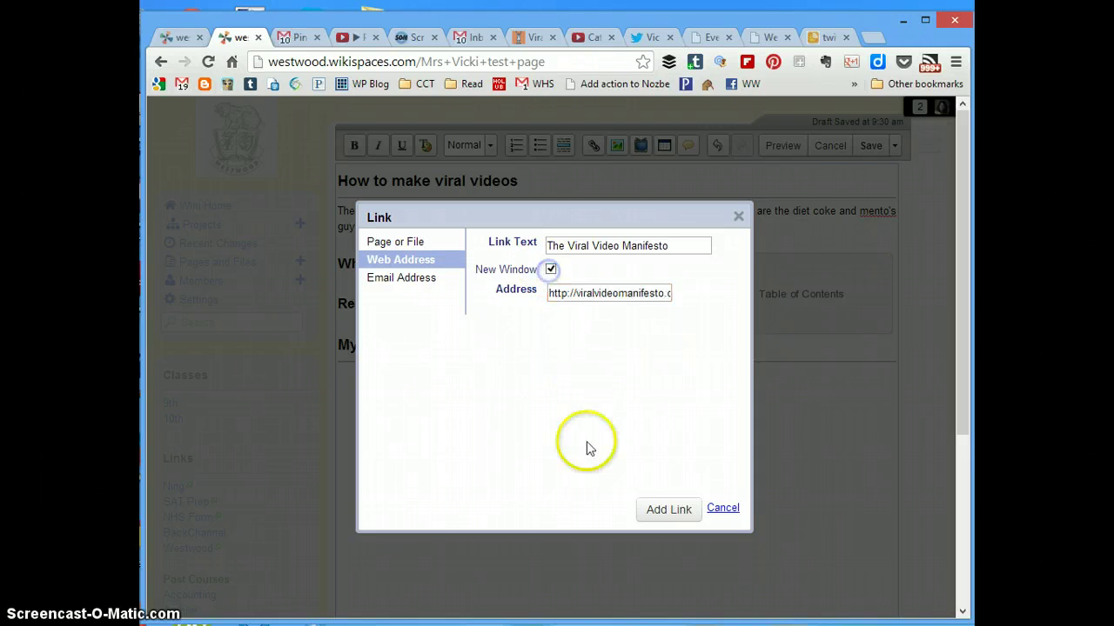
pyautogui.click(668, 509)
pyautogui.click(433, 224)
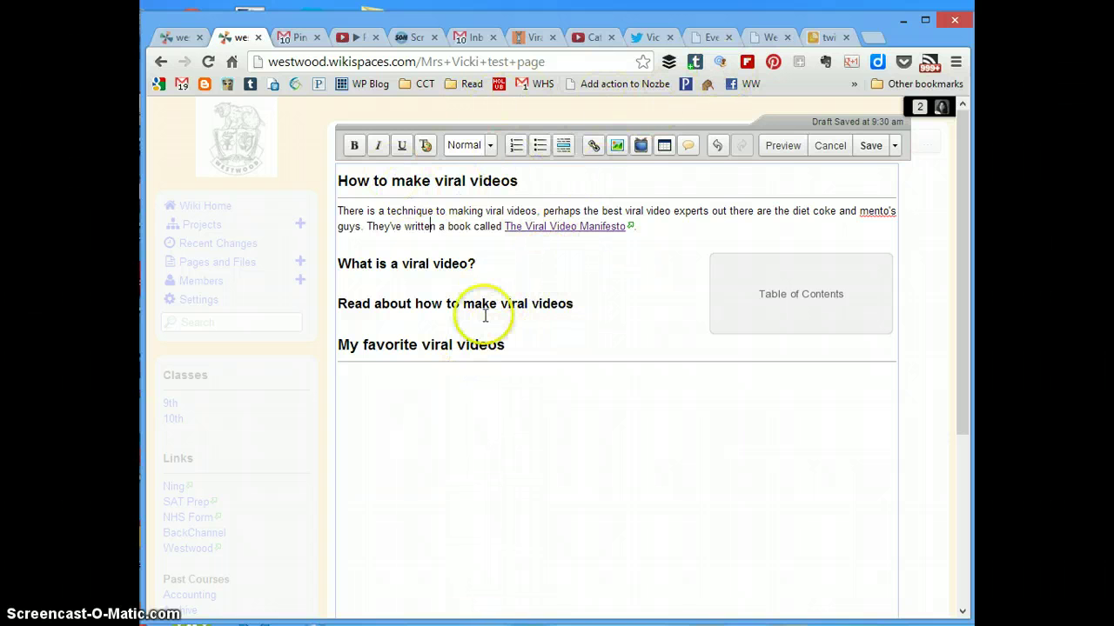
# - Place the caret below 'My favorite viral videos' and bring up the Cat Jump Fail with Music video
pyautogui.click(388, 373)
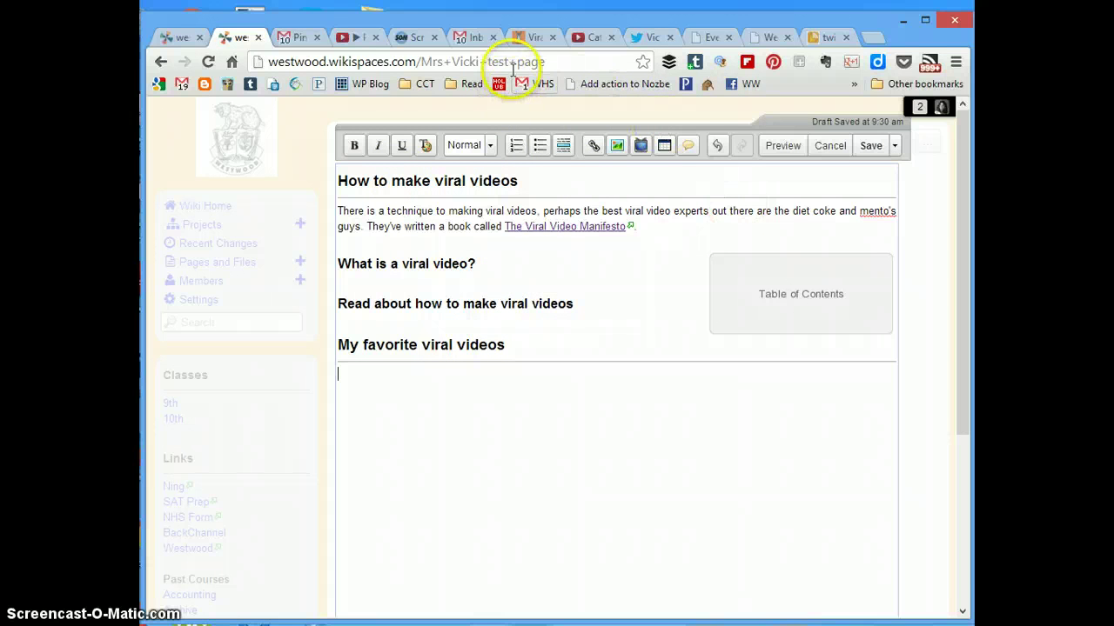
pyautogui.click(582, 40)
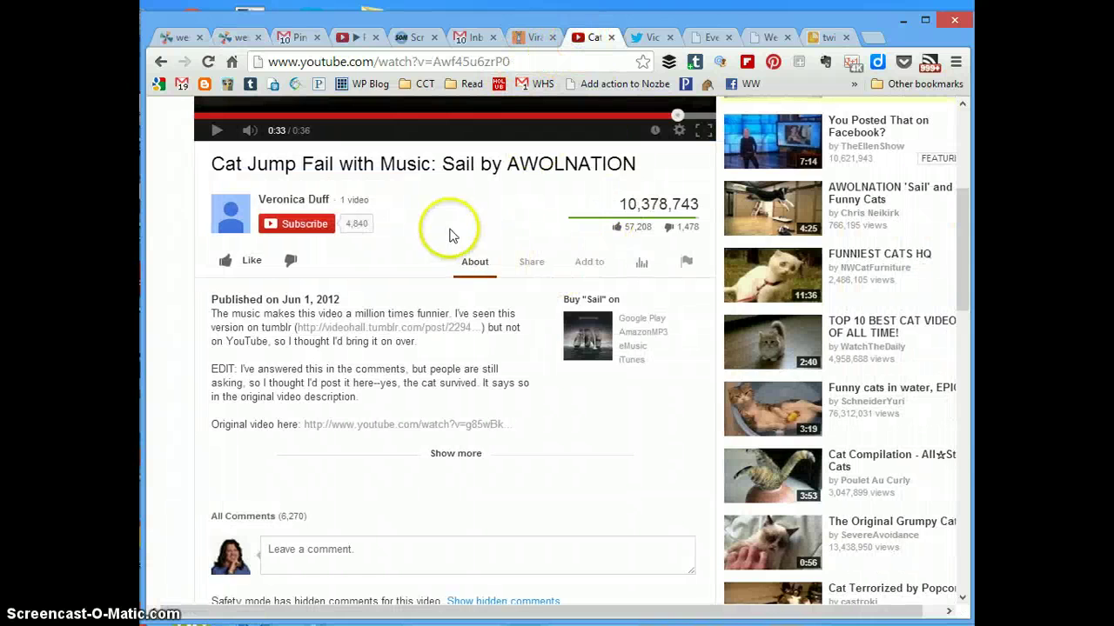
pyautogui.scroll(2, 473, 280)
pyautogui.scroll(2, 507, 363)
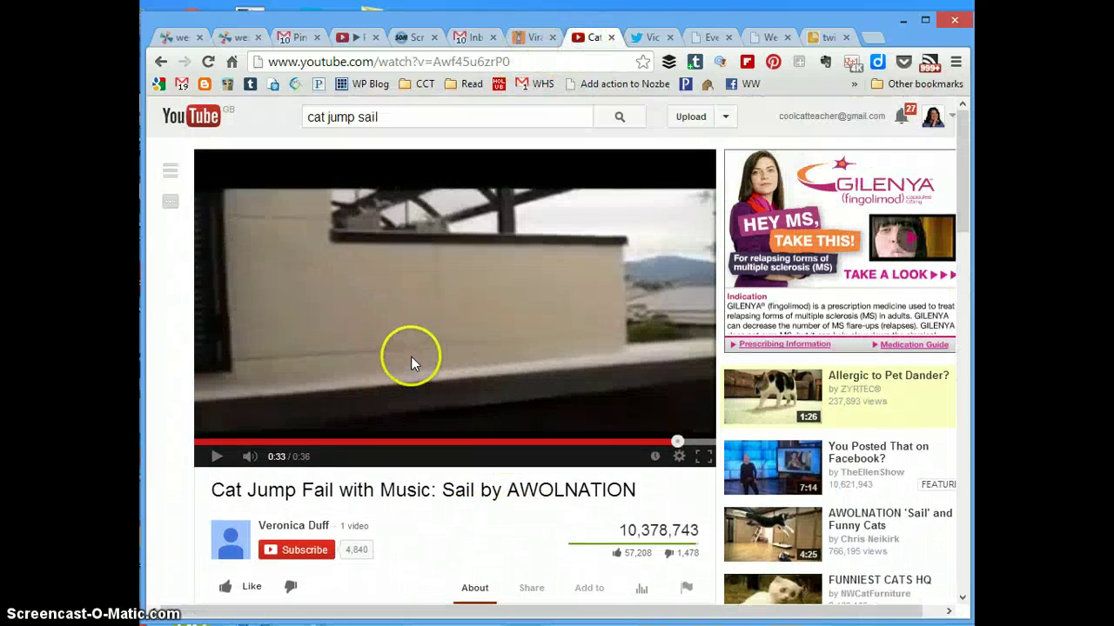
pyautogui.scroll(-1, 357, 335)
pyautogui.scroll(1, 354, 339)
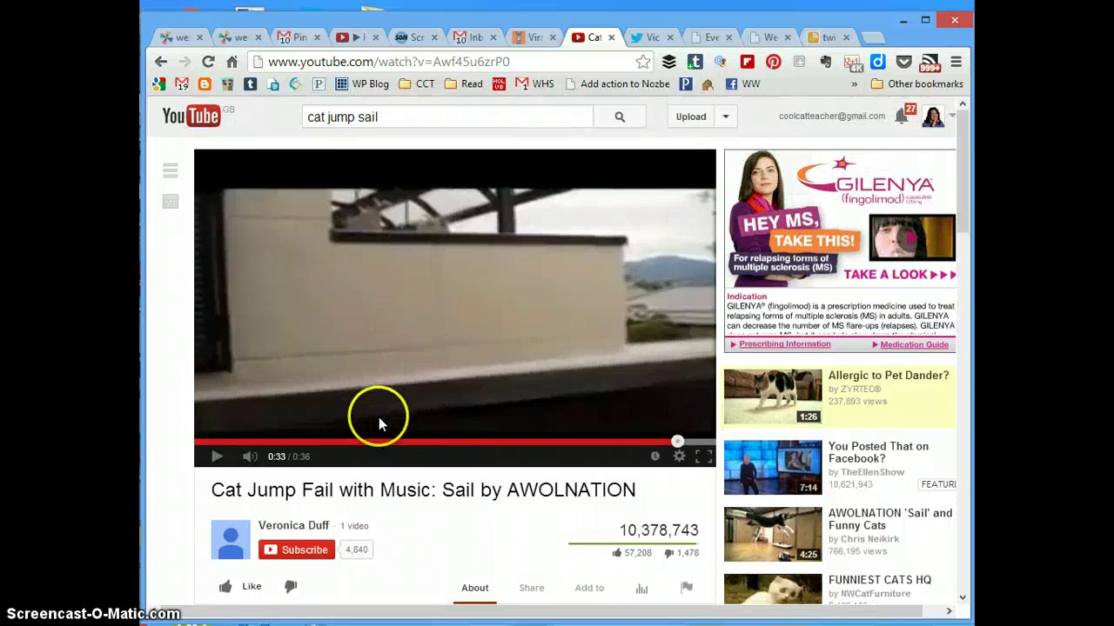
pyautogui.scroll(-1, 398, 405)
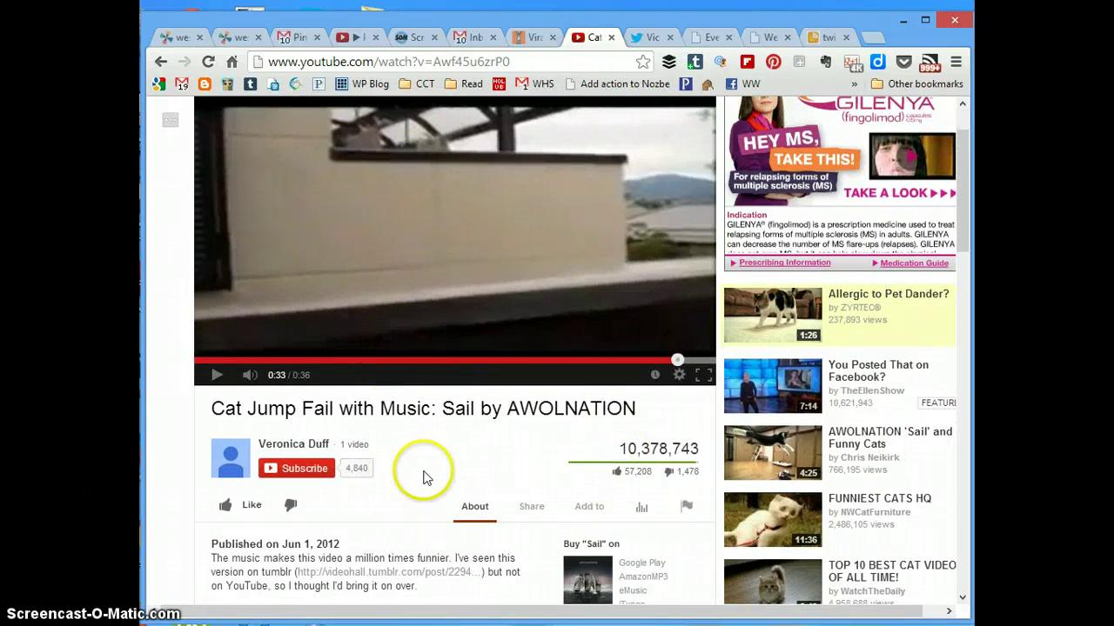
pyautogui.scroll(-1, 424, 470)
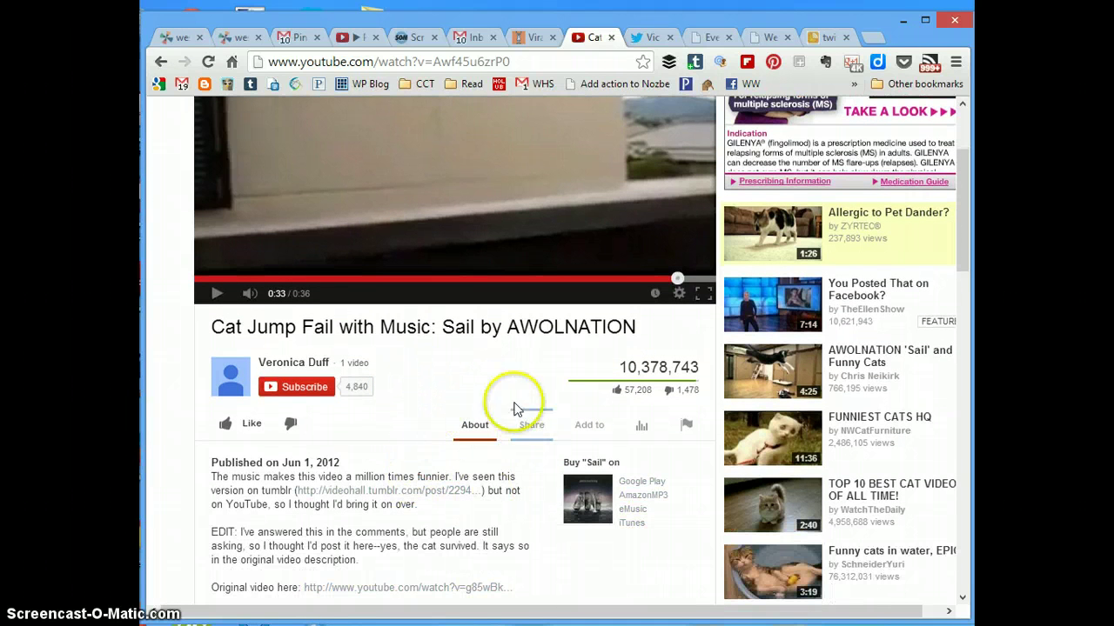
# - Copy the video's embed code from Share > Embed and return to the wiki editor
pyautogui.click(520, 442)
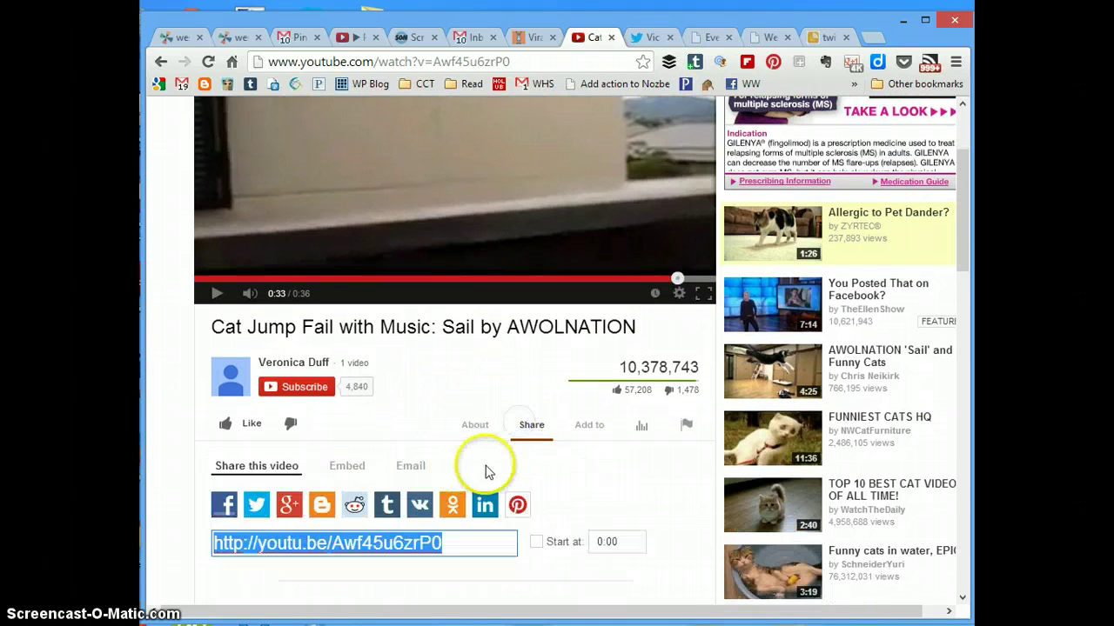
pyautogui.scroll(-2, 465, 450)
pyautogui.click(346, 302)
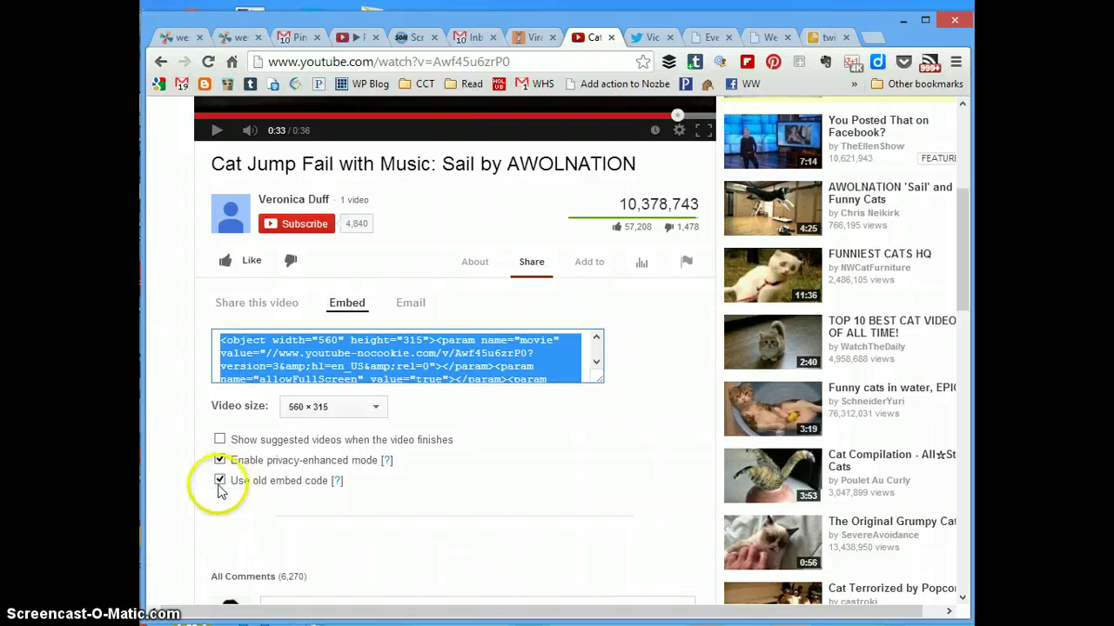
pyautogui.rightClick(326, 349)
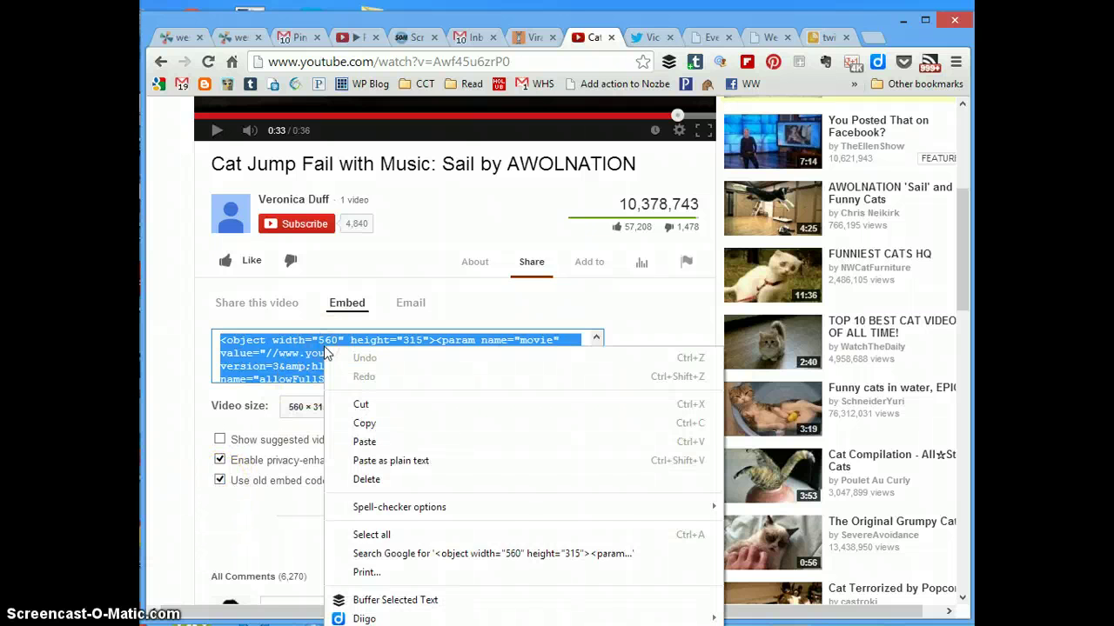
pyautogui.press('Escape')
pyautogui.rightClick(300, 358)
pyautogui.click(333, 429)
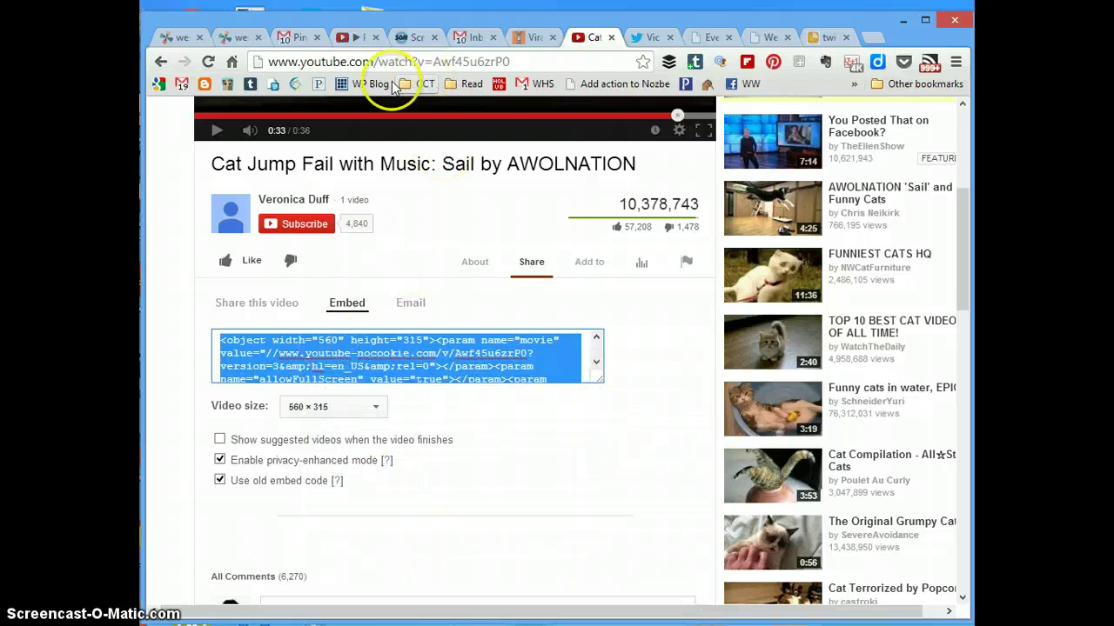
pyautogui.click(237, 38)
# - Place the caret under 'My favorite viral videos' and browse the video widgets to YouTube
pyautogui.click(342, 375)
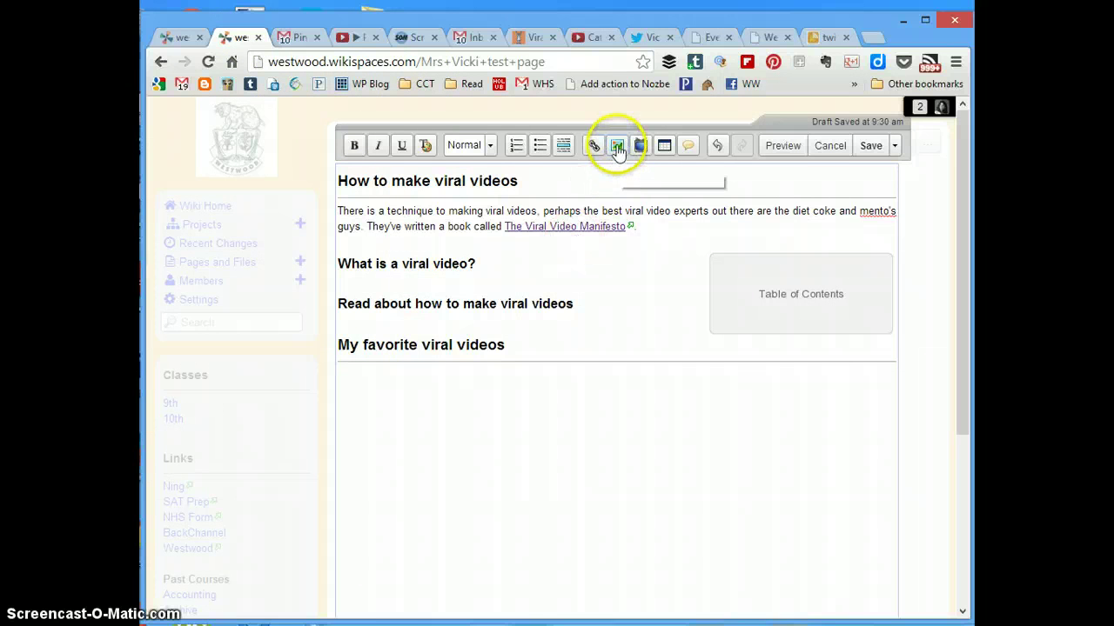
pyautogui.click(642, 148)
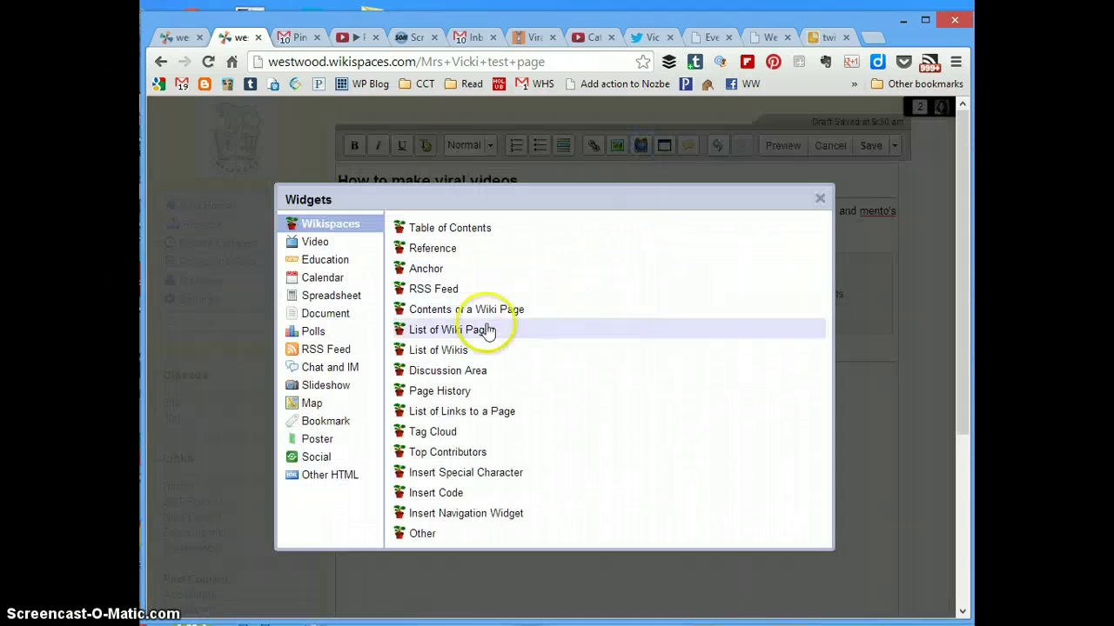
pyautogui.click(328, 246)
pyautogui.click(432, 233)
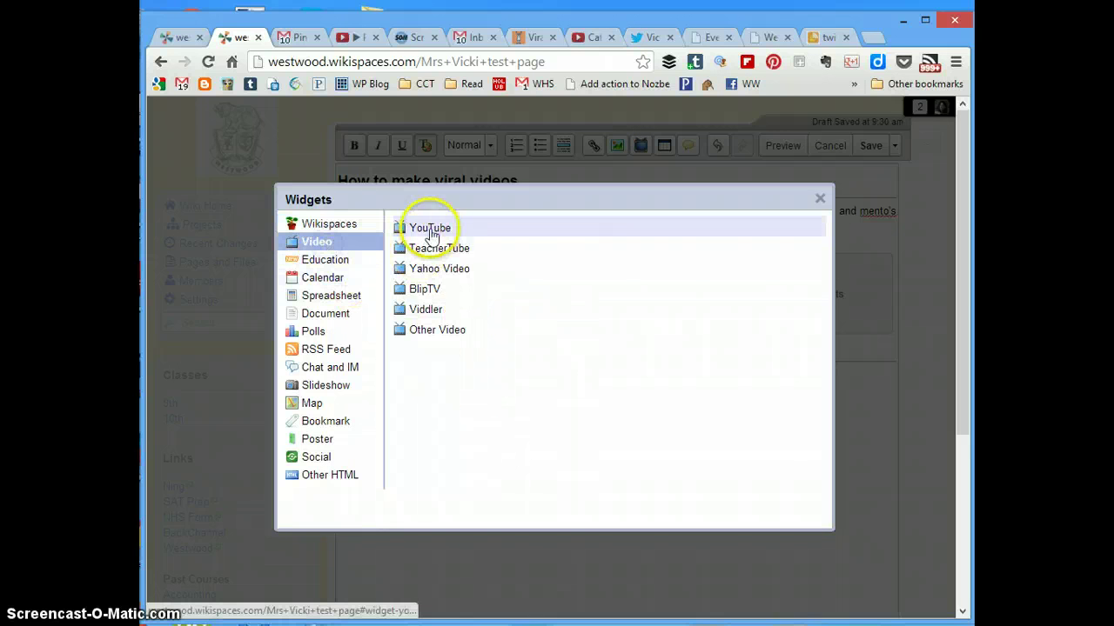
# - Paste the copied YouTube embed code into an Other HTML widget and save it
pyautogui.click(345, 479)
pyautogui.click(452, 389)
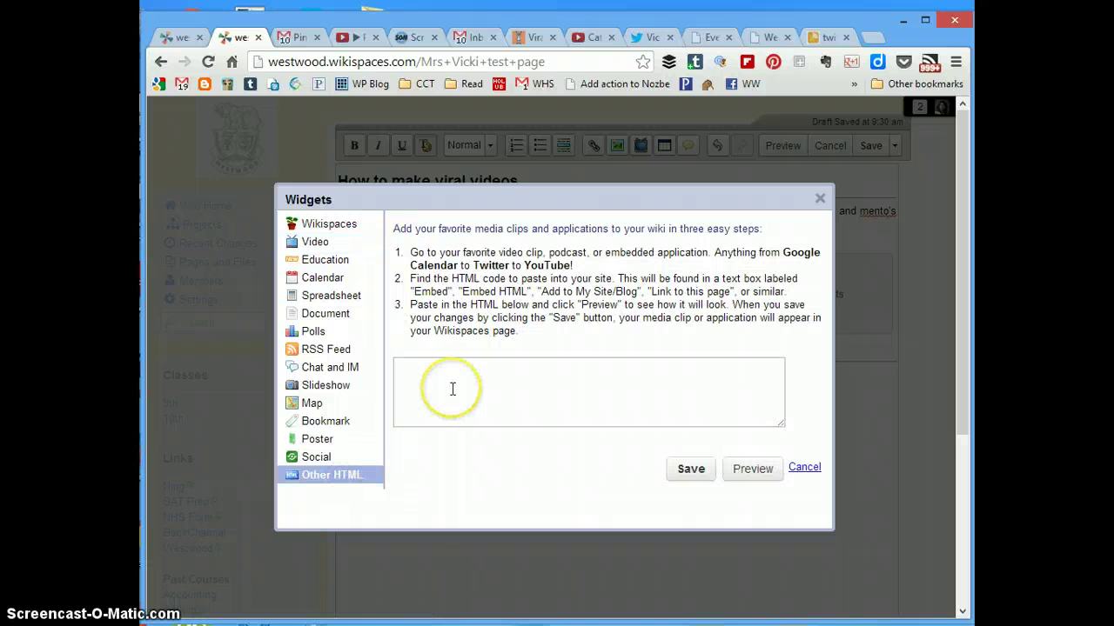
pyautogui.click(348, 478)
pyautogui.click(435, 385)
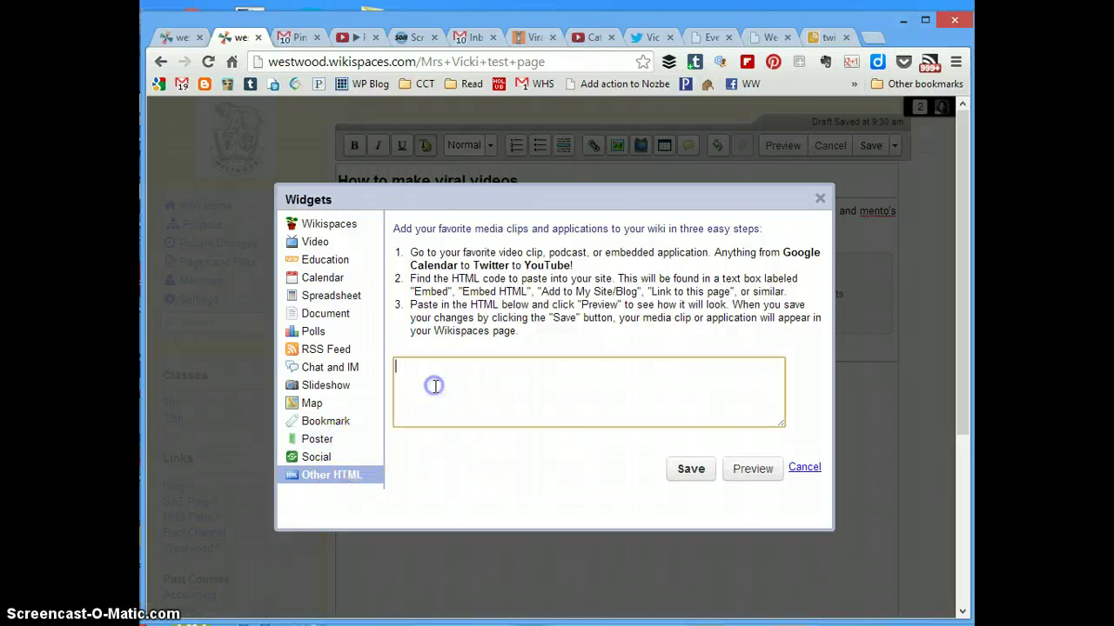
pyautogui.rightClick(435, 388)
pyautogui.click(470, 481)
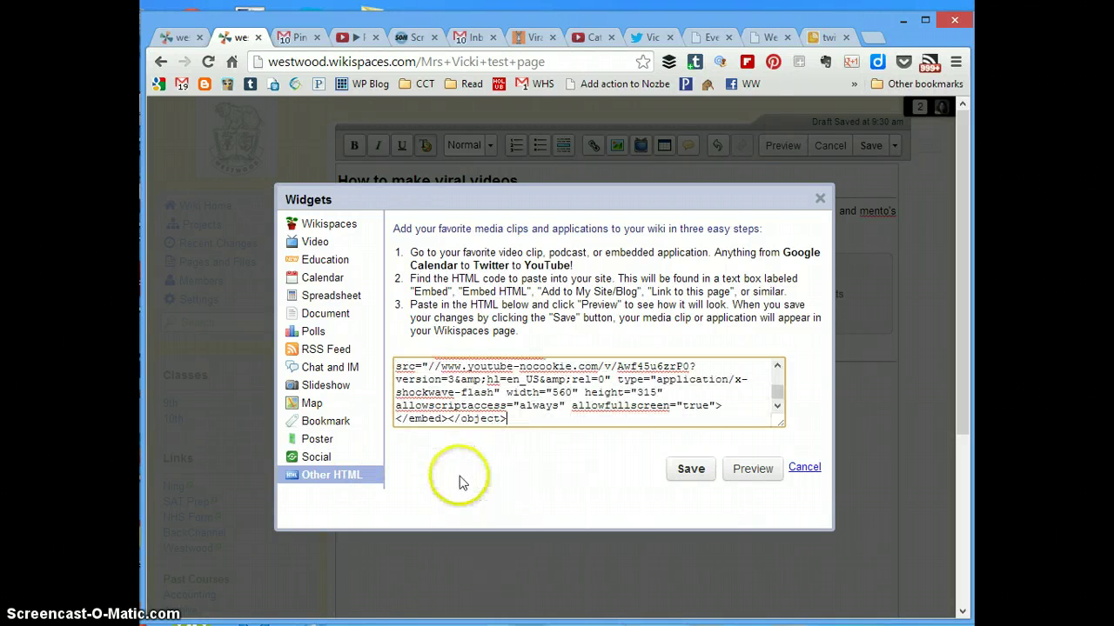
pyautogui.click(674, 465)
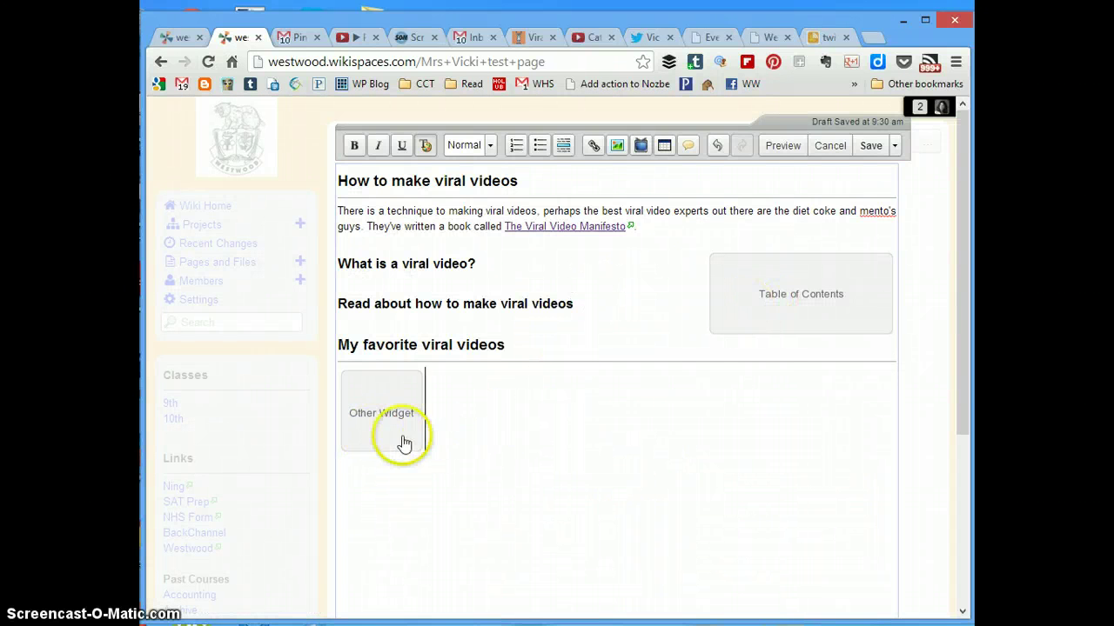
# - Save the page and scroll down to the embedded video
pyautogui.click(870, 146)
pyautogui.click(568, 490)
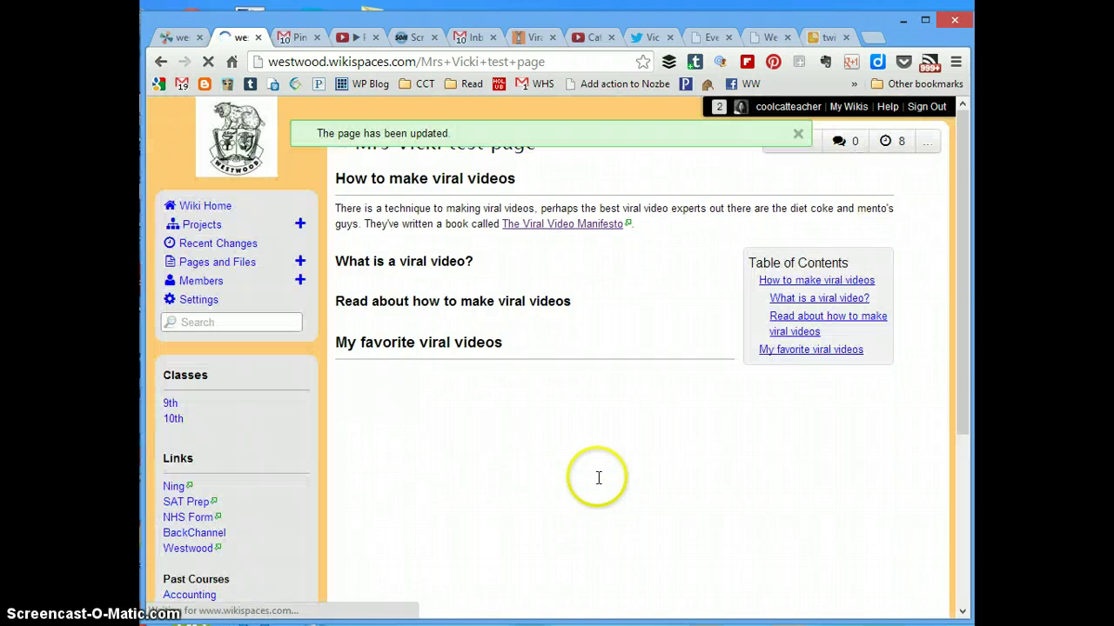
pyautogui.scroll(-2, 634, 478)
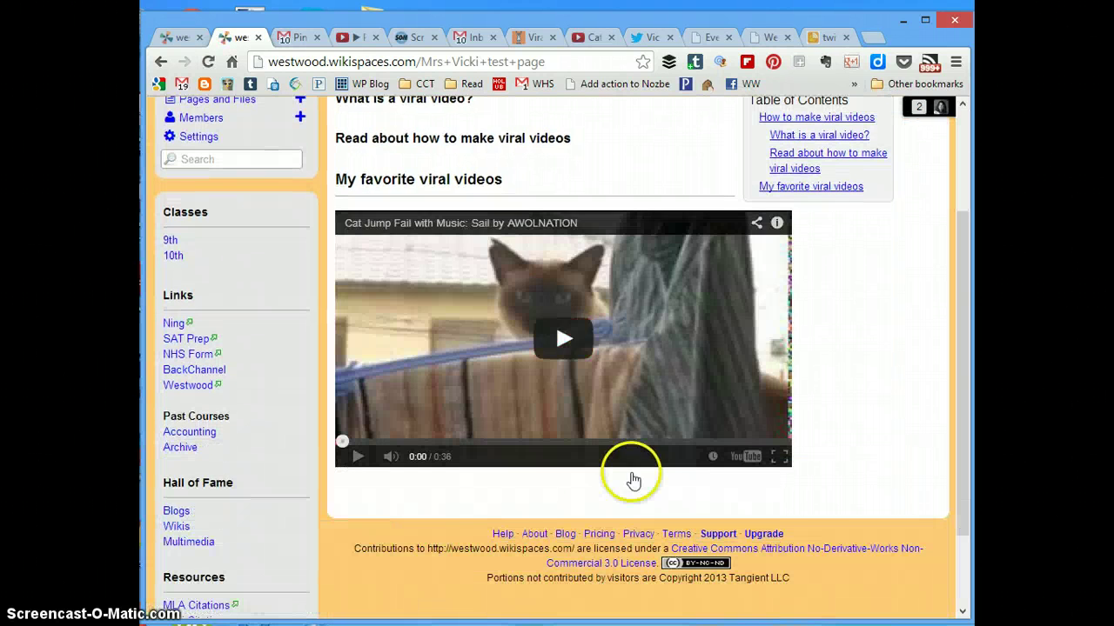
# - Play, scrub and pause the embedded cat video, then dismiss the page-updated notice
pyautogui.click(567, 344)
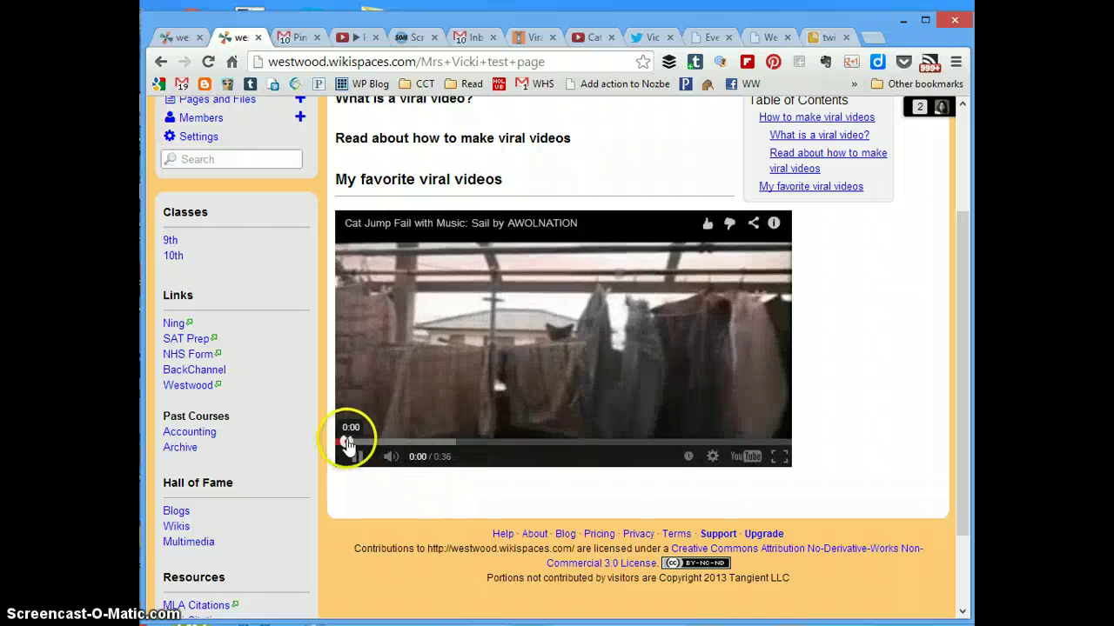
pyautogui.click(644, 442)
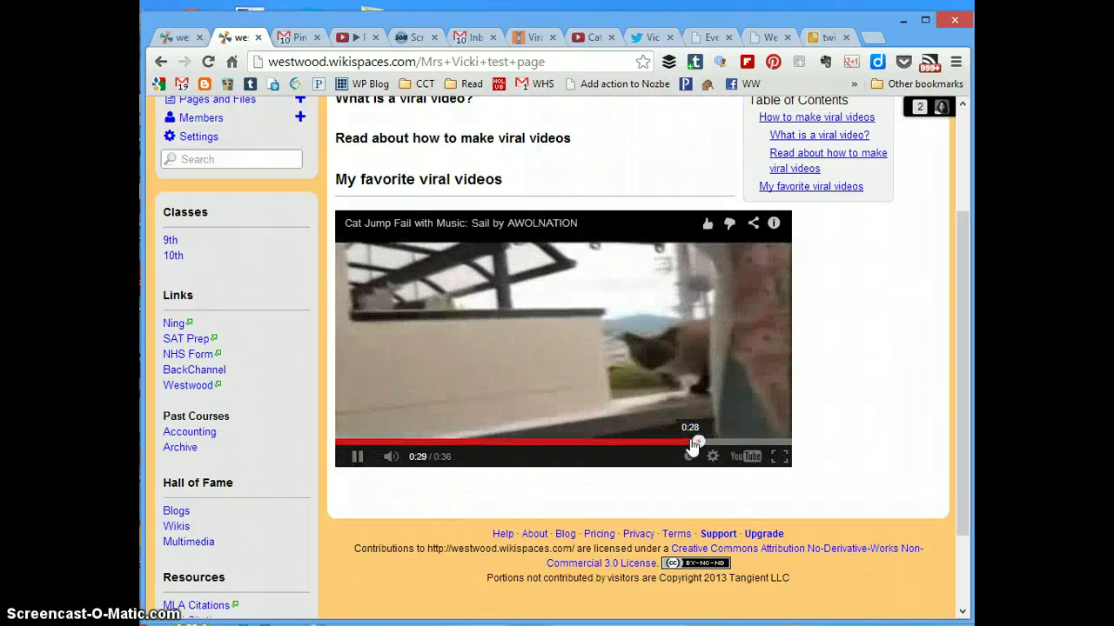
pyautogui.click(552, 492)
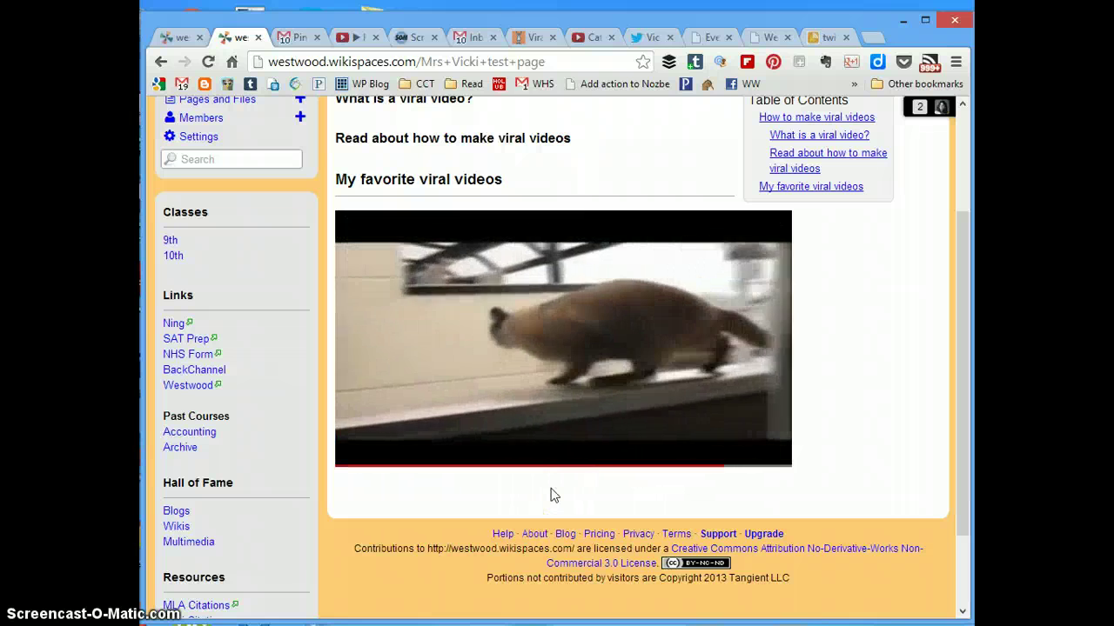
pyautogui.click(534, 490)
pyautogui.click(356, 458)
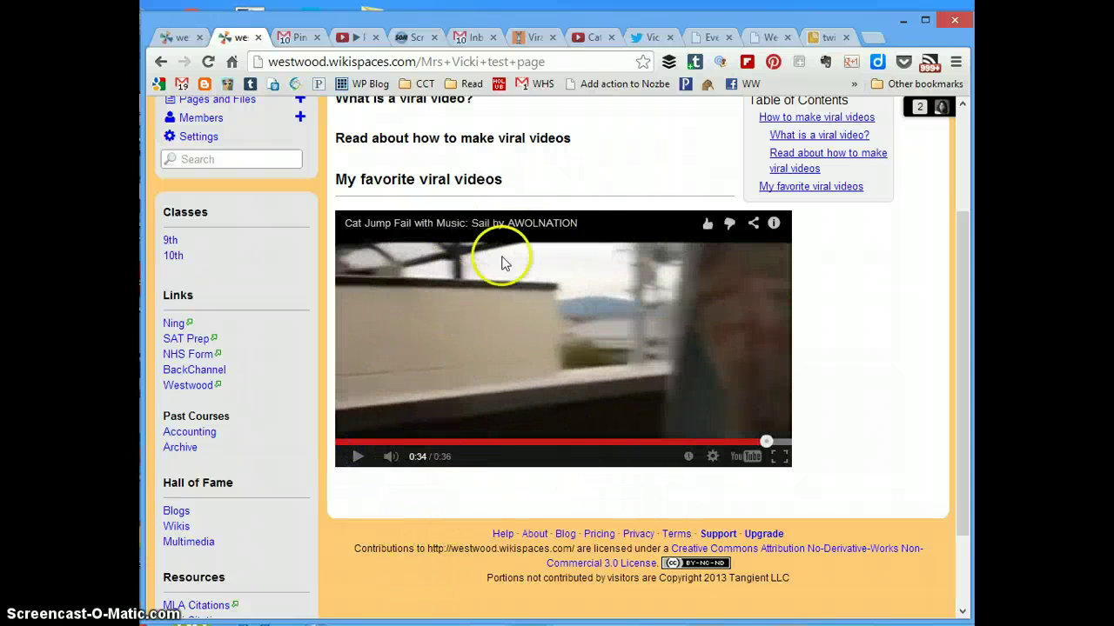
pyautogui.scroll(2, 551, 266)
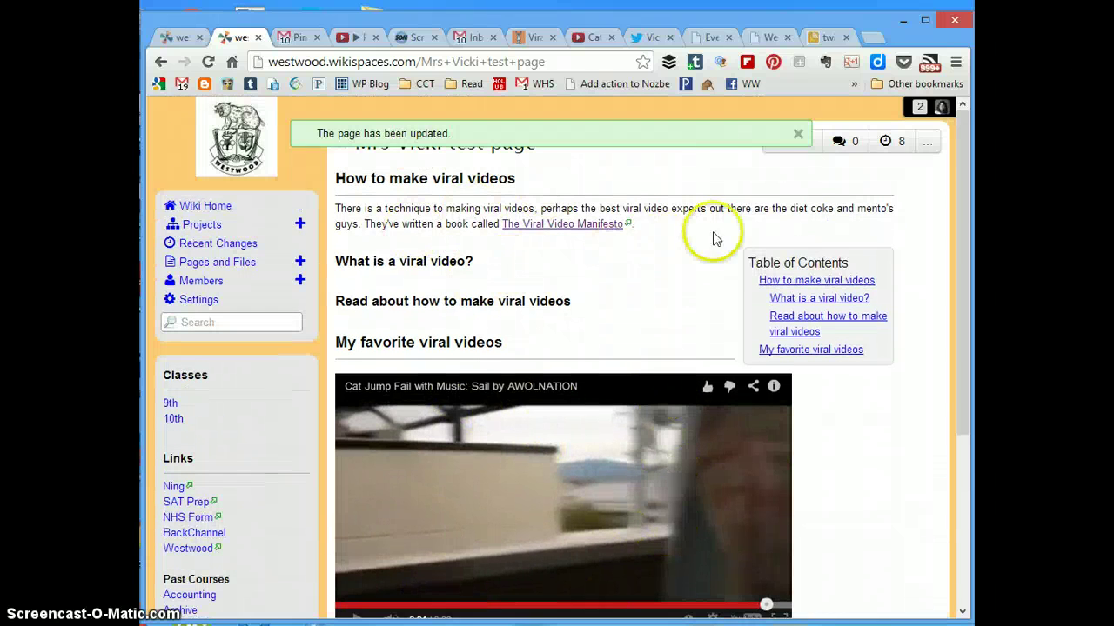
pyautogui.click(792, 136)
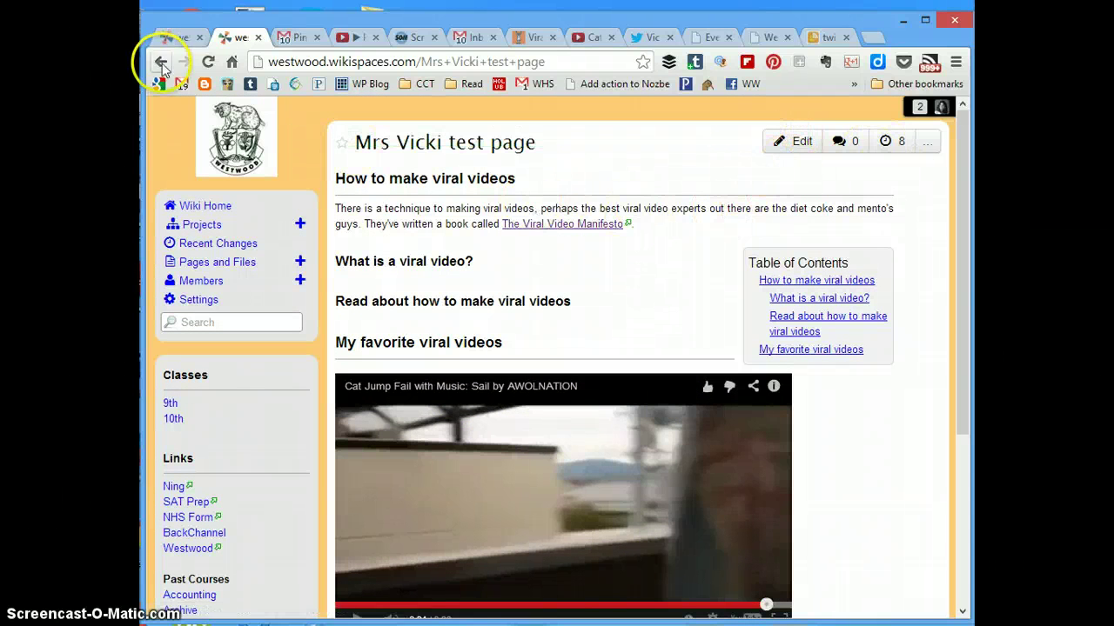
# - Glance at the Sandbox Project instructions, then reopen the test page for editing
pyautogui.click(171, 37)
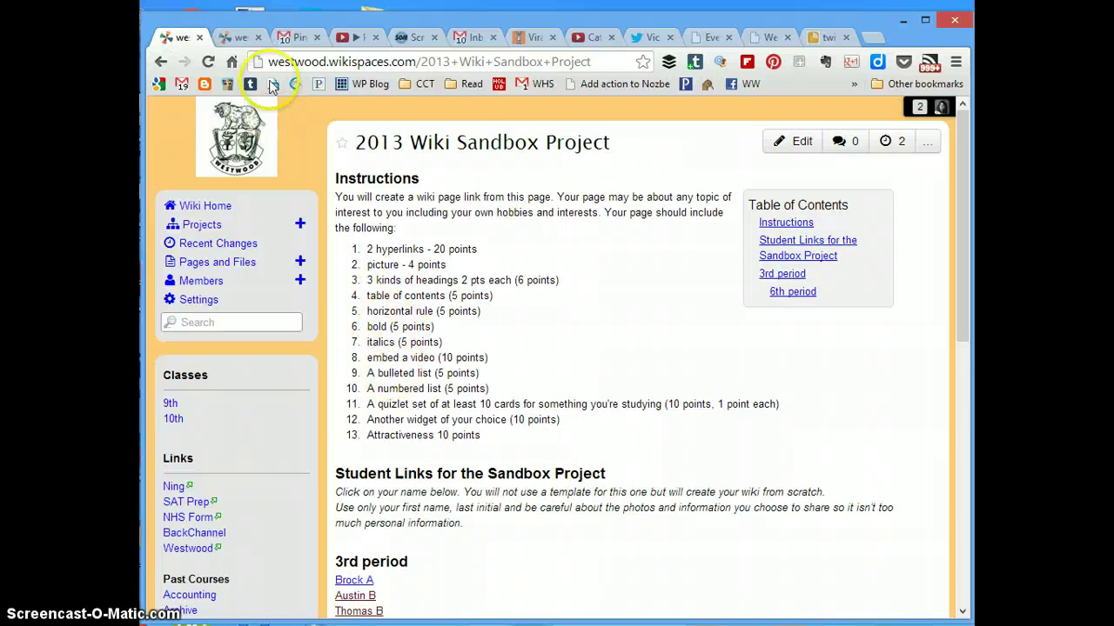
pyautogui.click(240, 37)
pyautogui.click(787, 145)
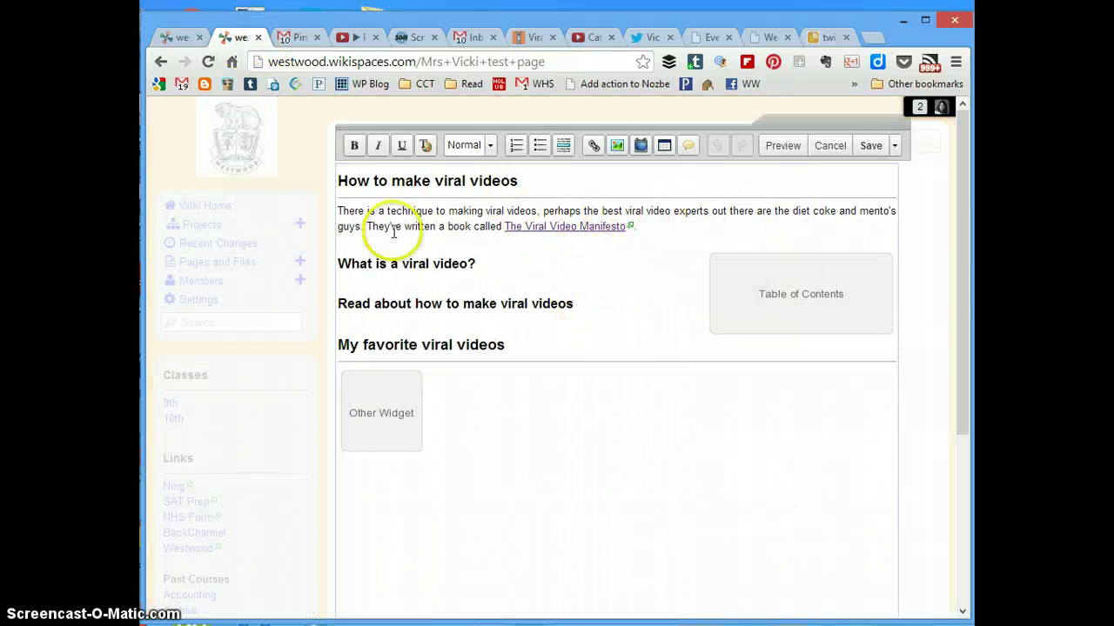
# - Bold 'technique' and italicize 'viral videos' in the intro paragraph
pyautogui.click(354, 145)
pyautogui.moveTo(489, 211); pyautogui.dragTo(510, 211)
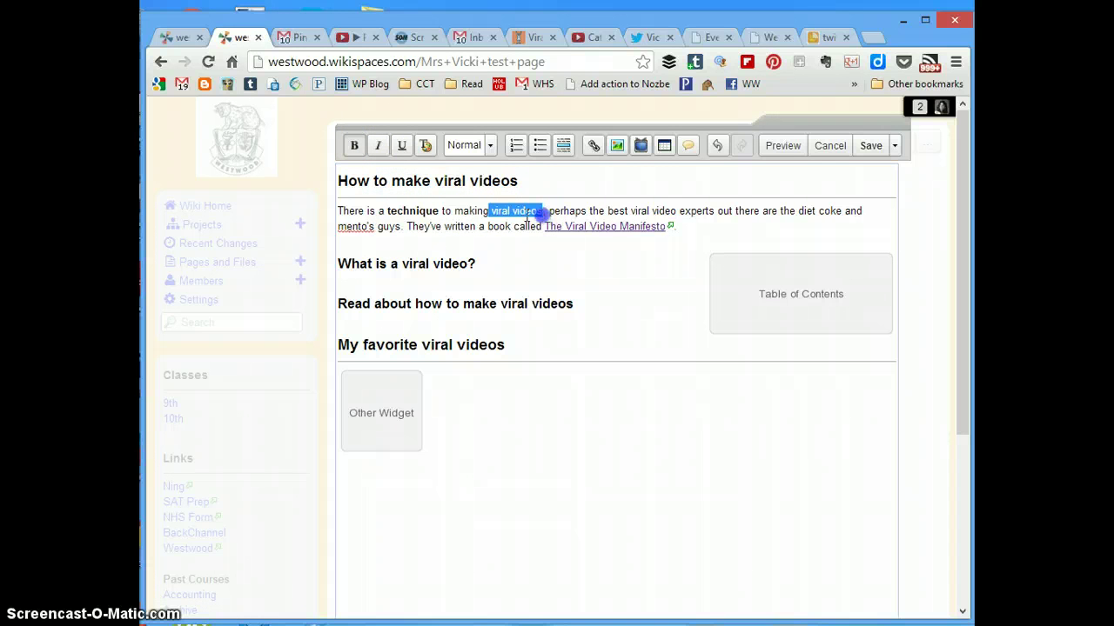
pyautogui.click(377, 145)
pyautogui.click(519, 211)
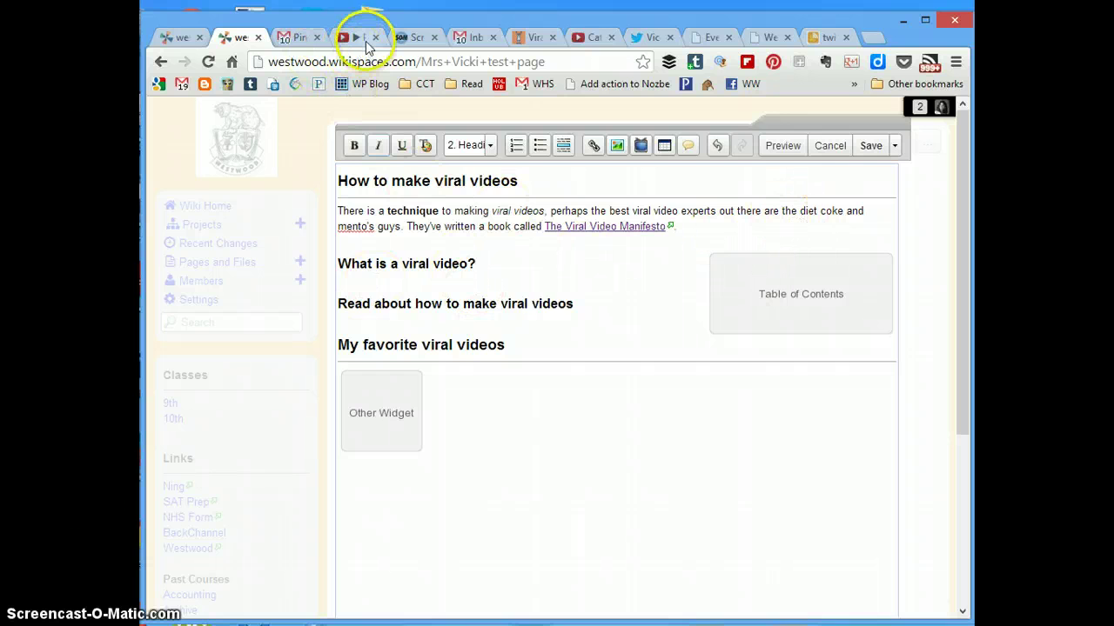
# - Copy the Viral Video Manifesto About Us page address, then return to the wiki editor
pyautogui.click(409, 38)
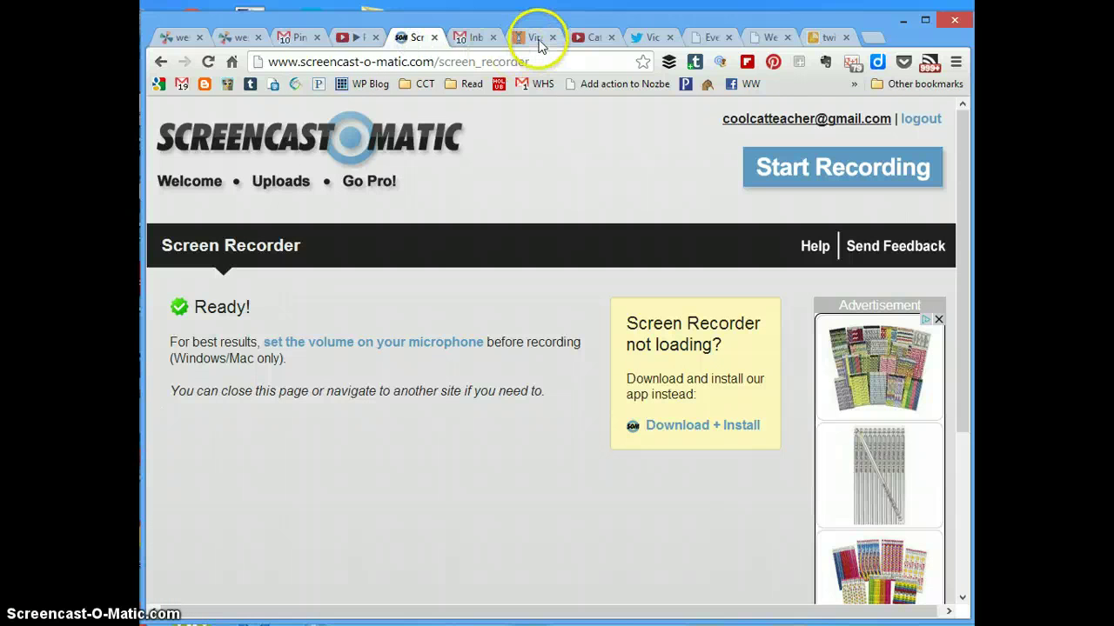
pyautogui.click(537, 39)
pyautogui.scroll(-1, 839, 461)
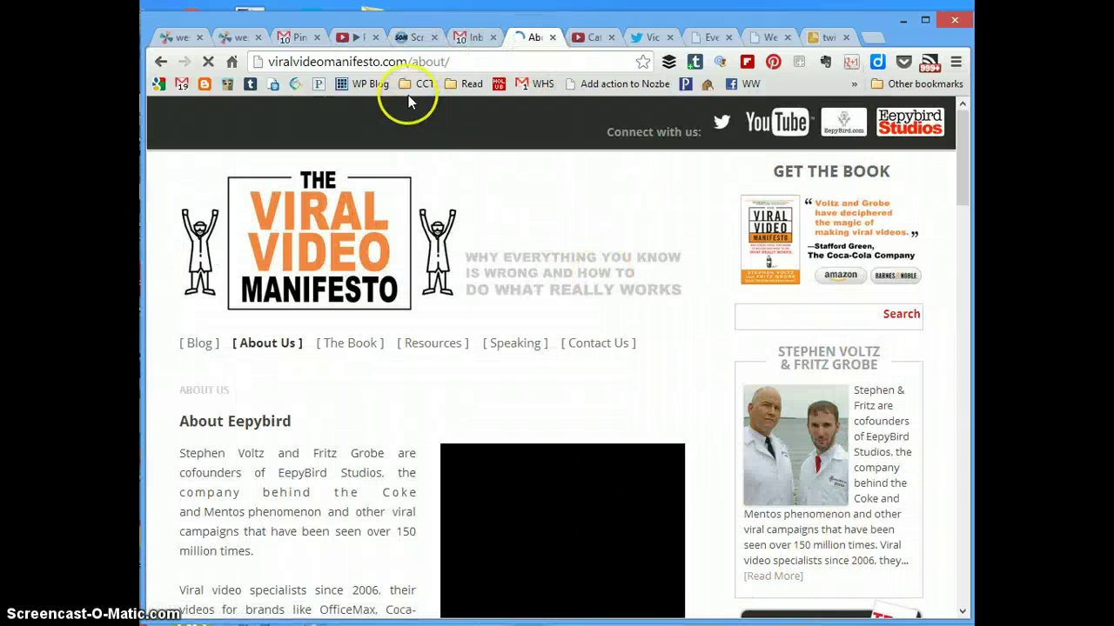
pyautogui.click(381, 62)
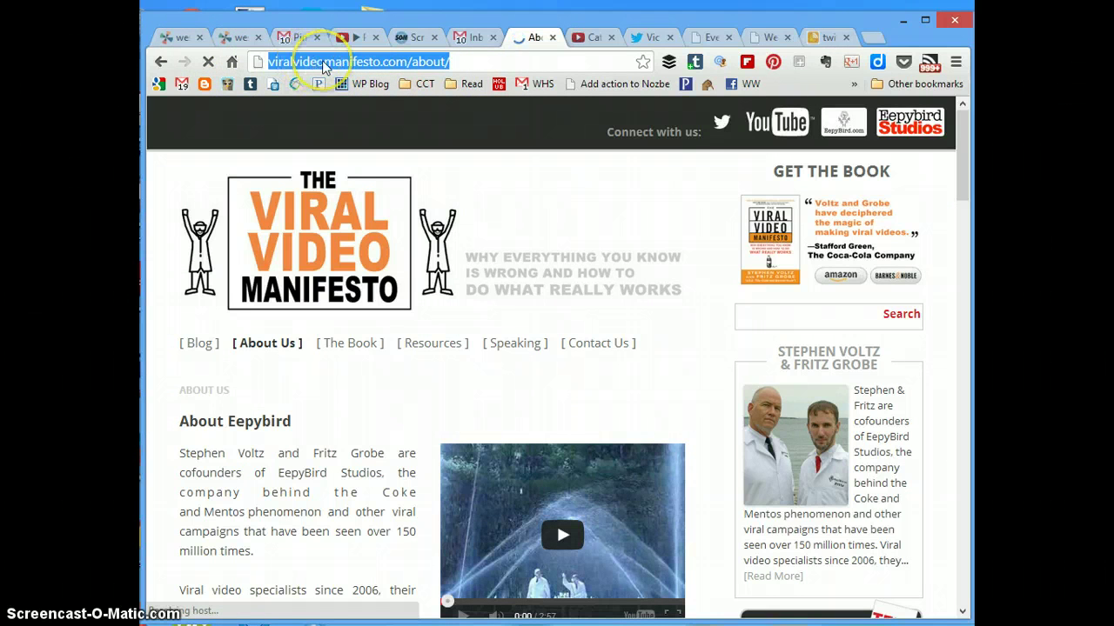
pyautogui.rightClick(324, 67)
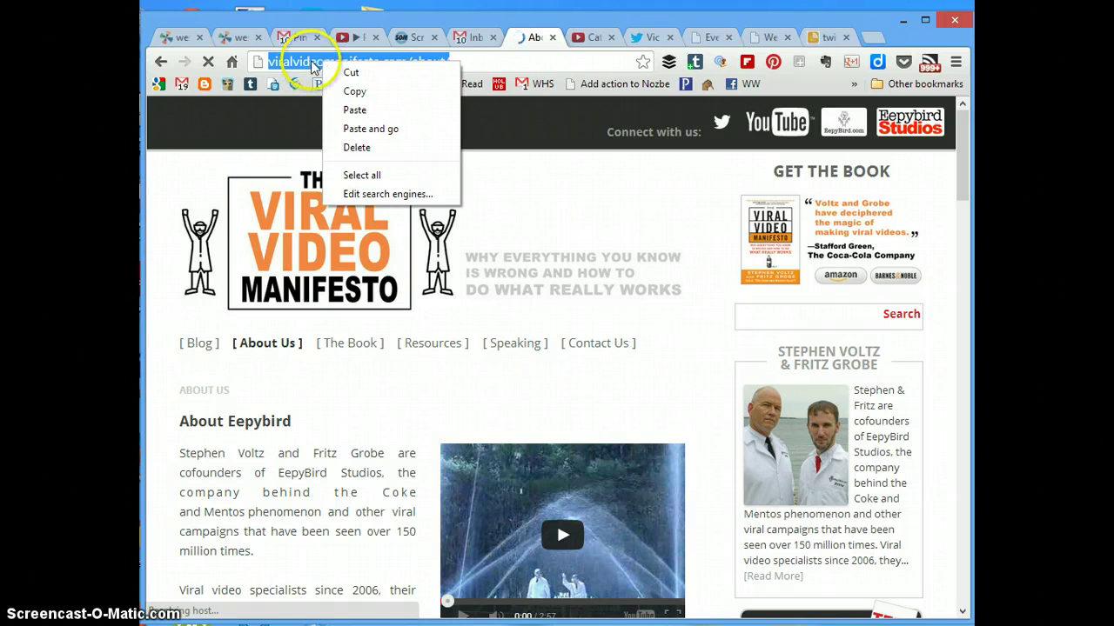
pyautogui.press('Escape')
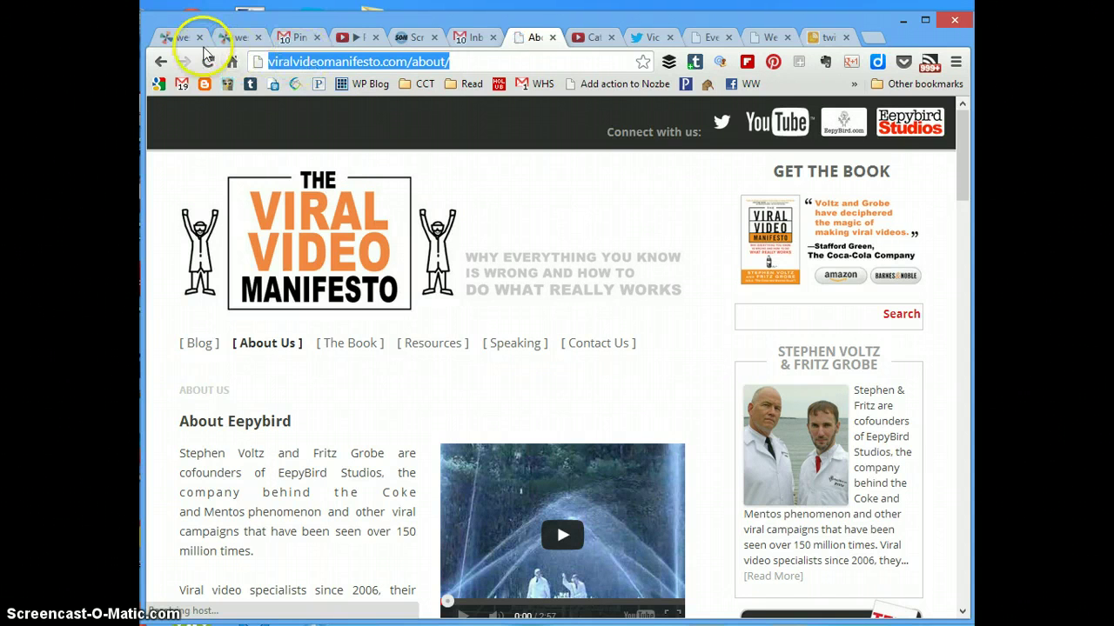
pyautogui.click(233, 38)
# - Link 'diet coke and mento's guys' to viralvideomanifesto.com/about/ and save the page
pyautogui.click(487, 261)
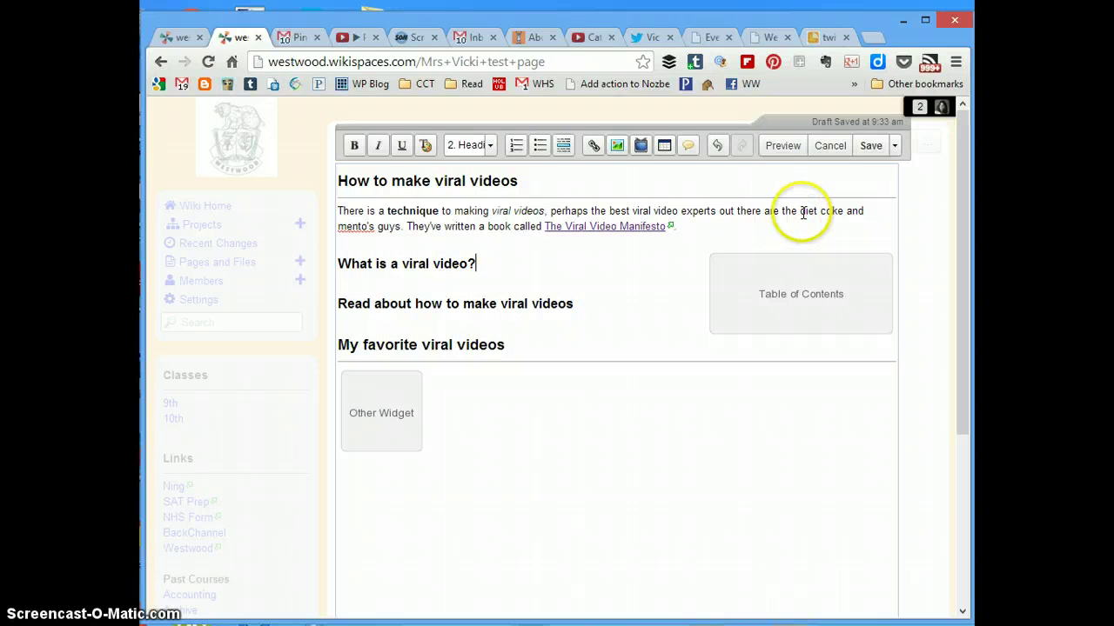
pyautogui.moveTo(800, 212); pyautogui.dragTo(350, 225)
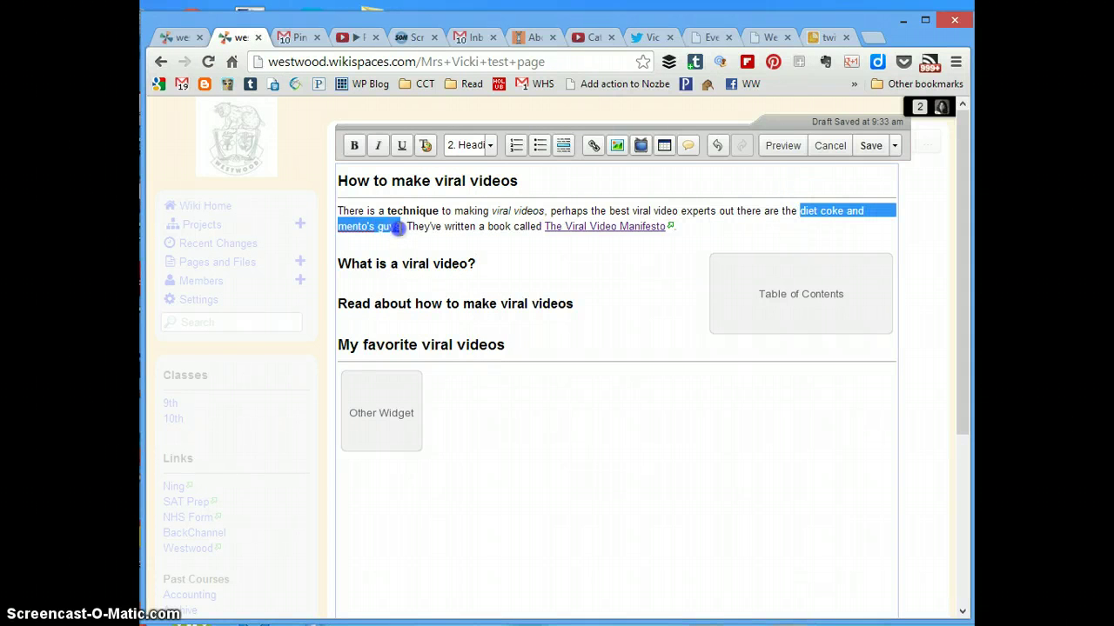
pyautogui.click(593, 145)
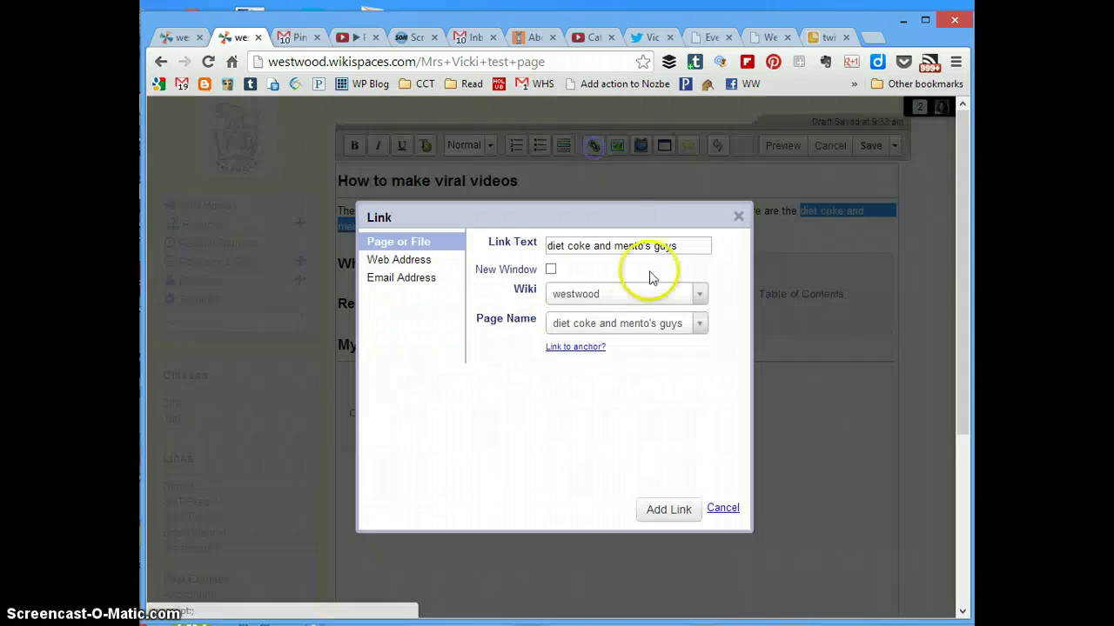
pyautogui.click(398, 261)
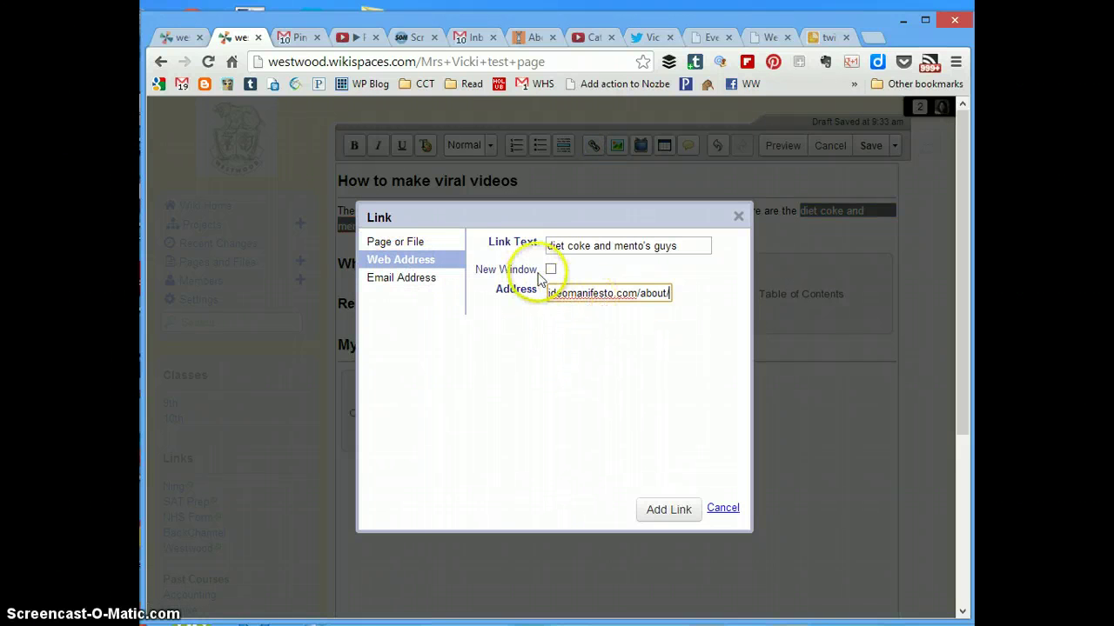
pyautogui.click(657, 509)
pyautogui.click(868, 148)
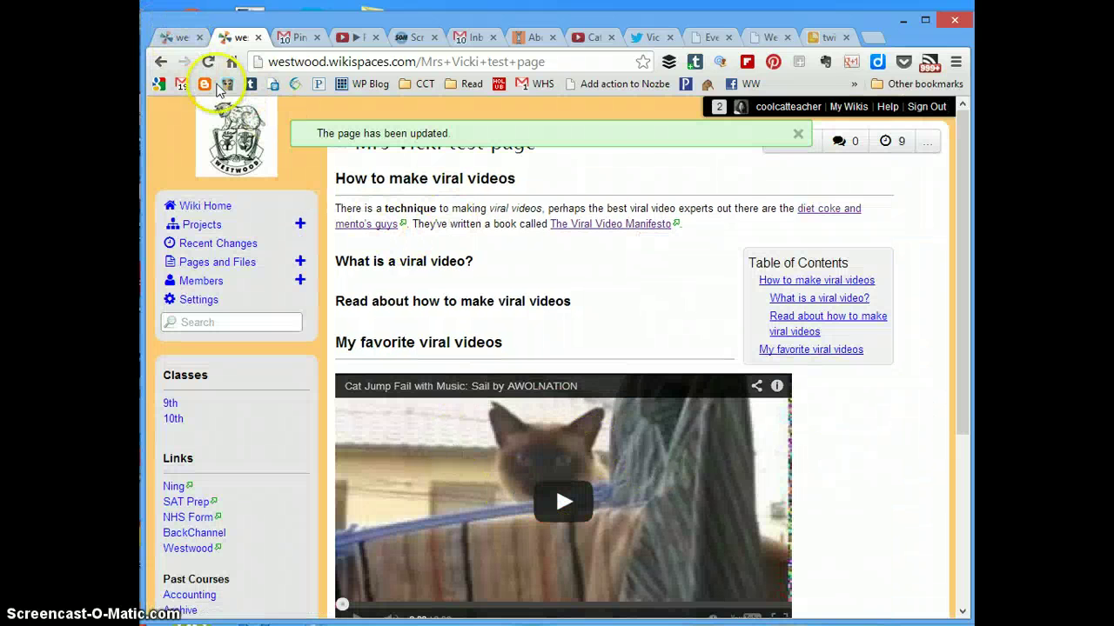
# - Check the Sandbox Project requirements, dismiss the update notice and reopen the test page in the editor
pyautogui.click(183, 37)
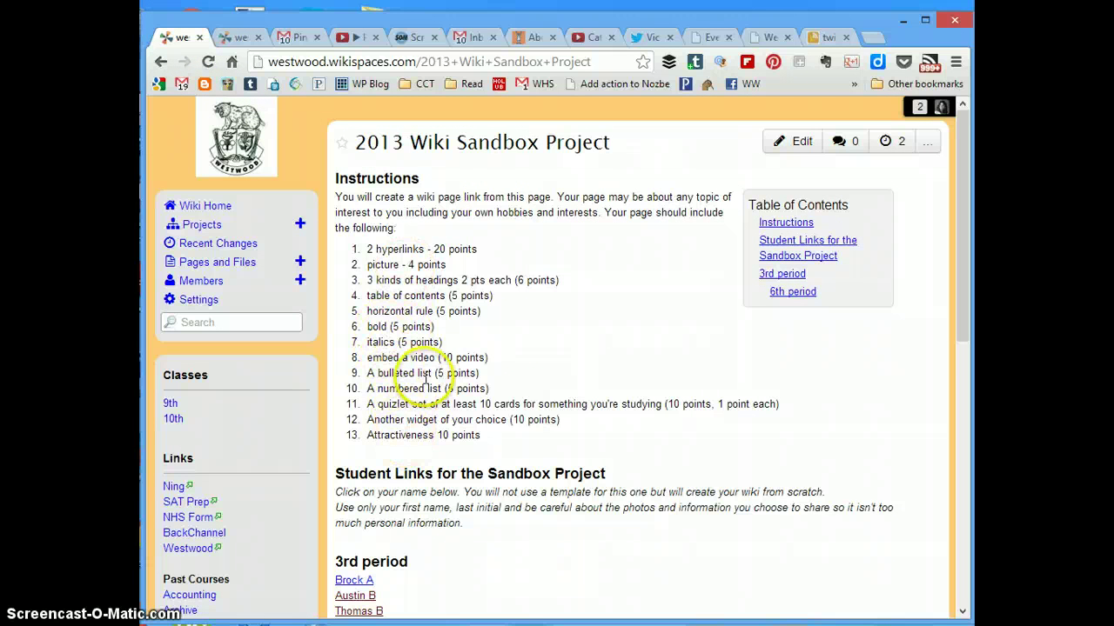
pyautogui.click(236, 37)
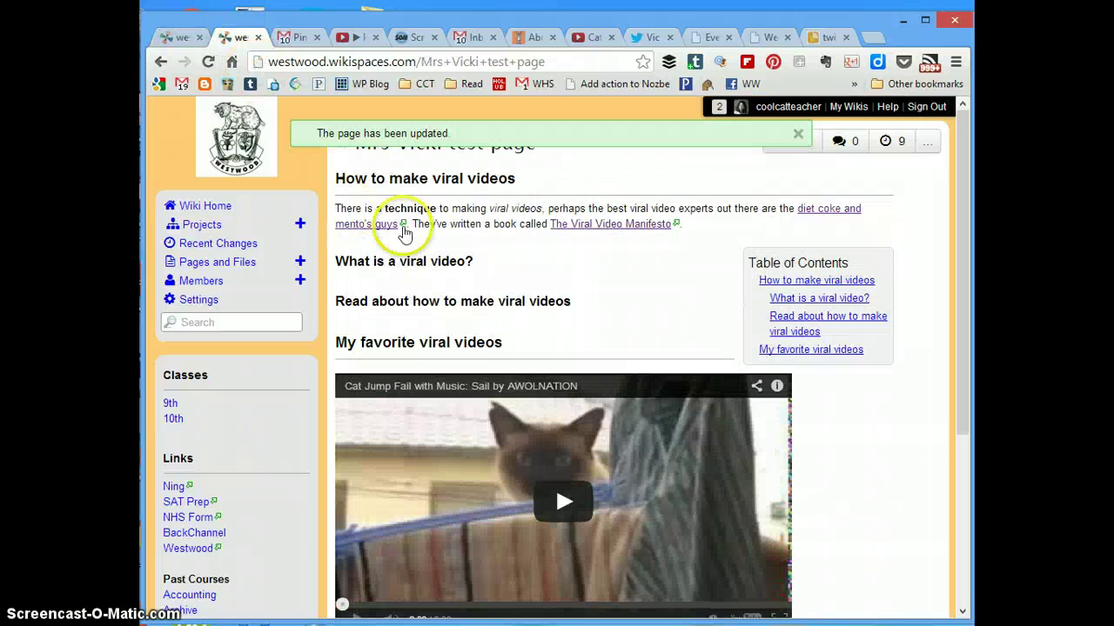
pyautogui.click(798, 140)
pyautogui.click(795, 142)
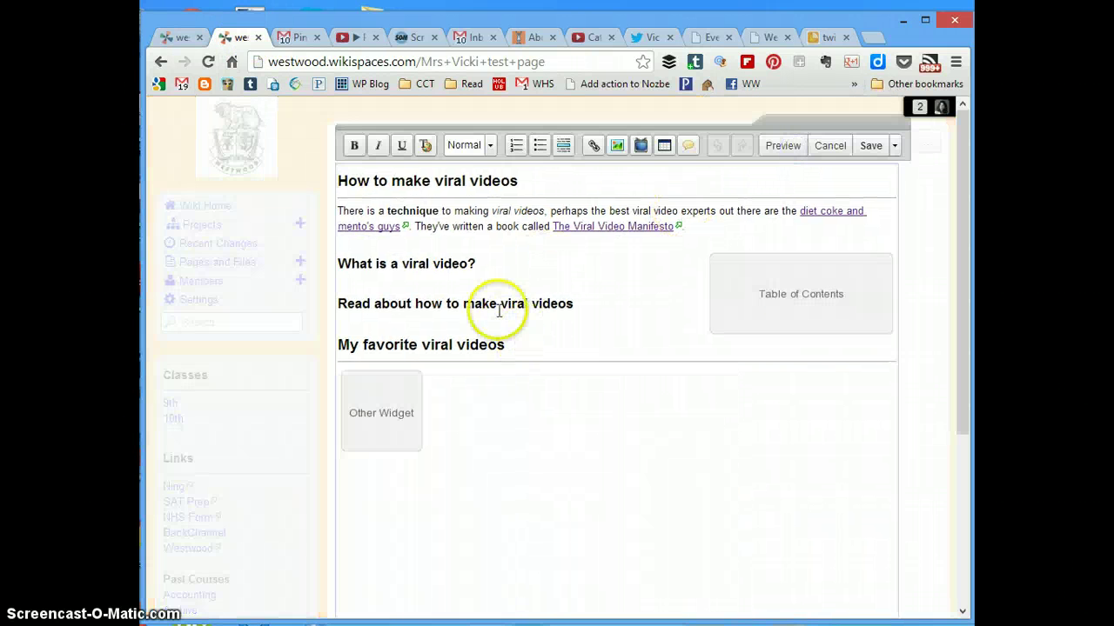
pyautogui.click(177, 40)
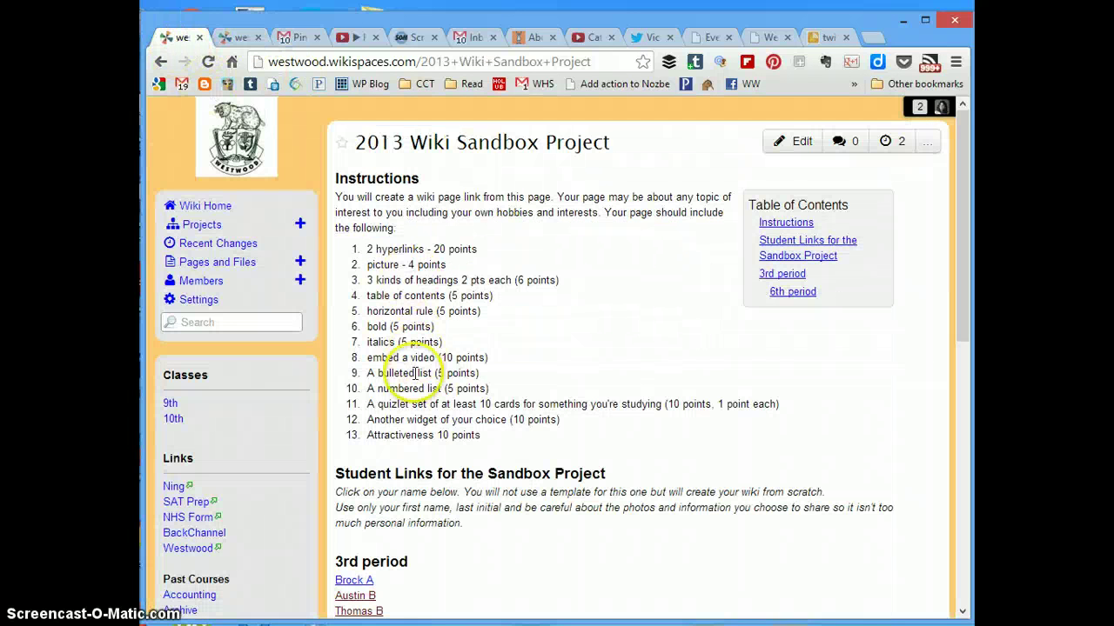
pyautogui.click(237, 37)
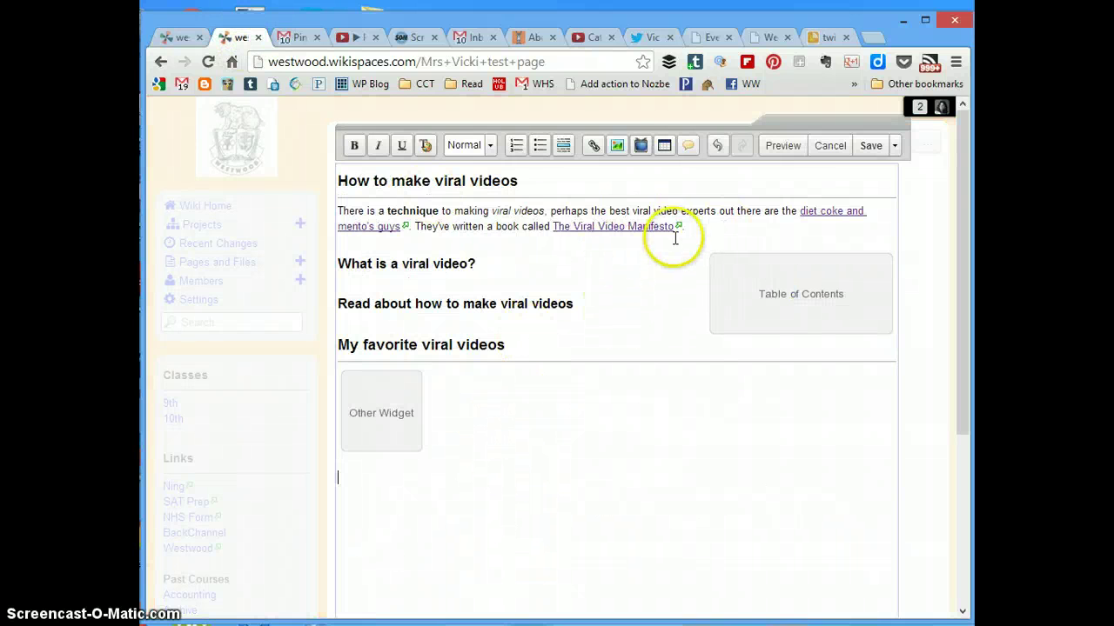
# - Insert a Quizlet Flashcards widget for the 'Lesson 5 worldly wise' study set
pyautogui.click(640, 145)
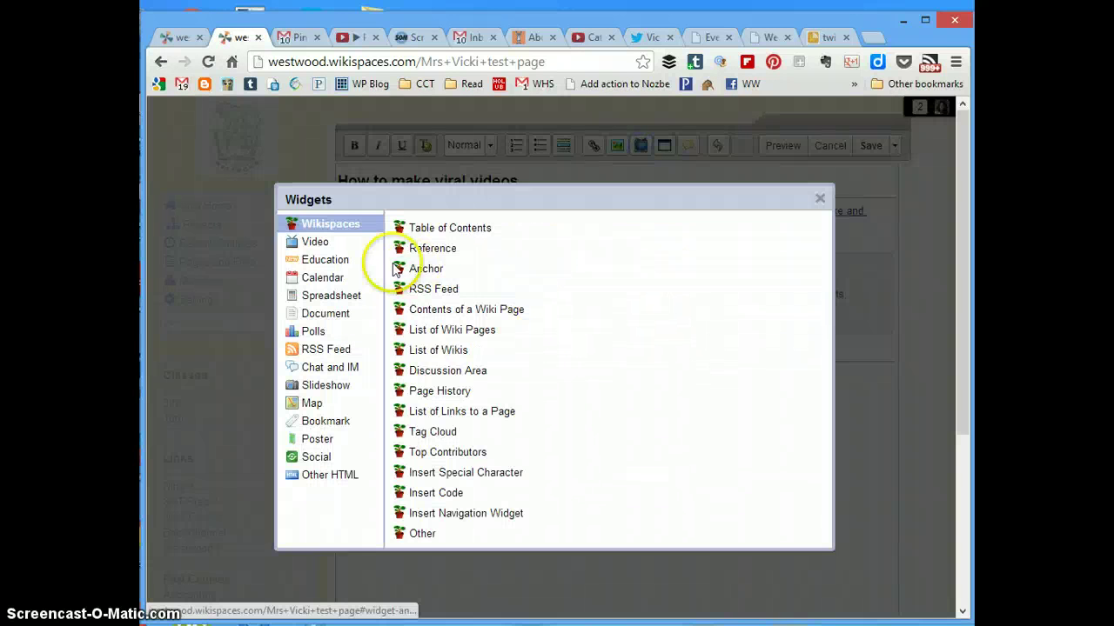
pyautogui.click(344, 261)
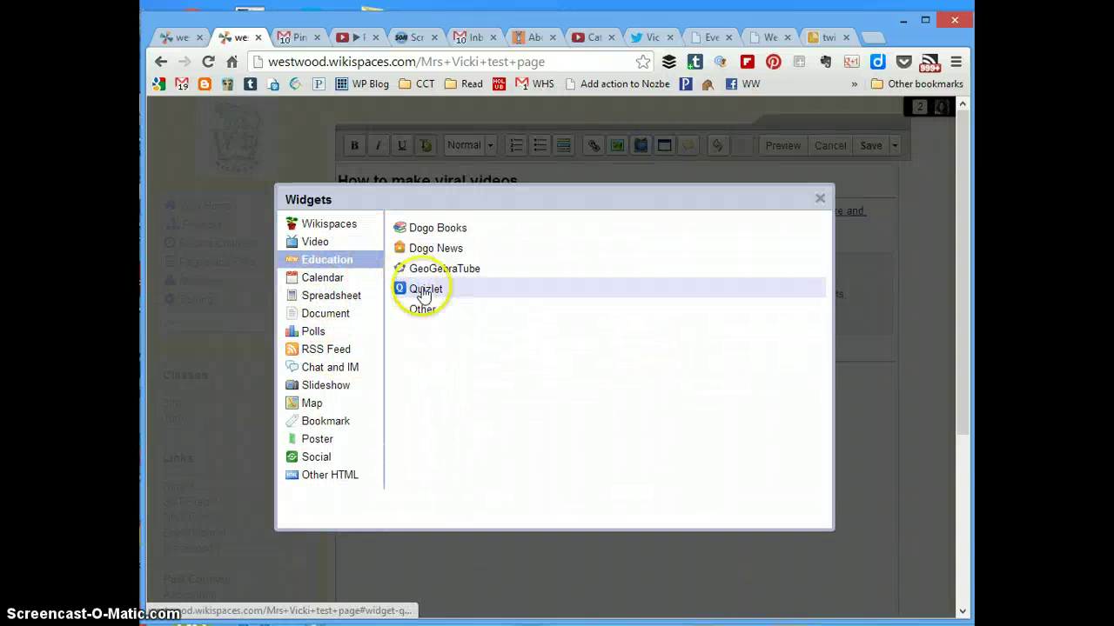
pyautogui.click(425, 289)
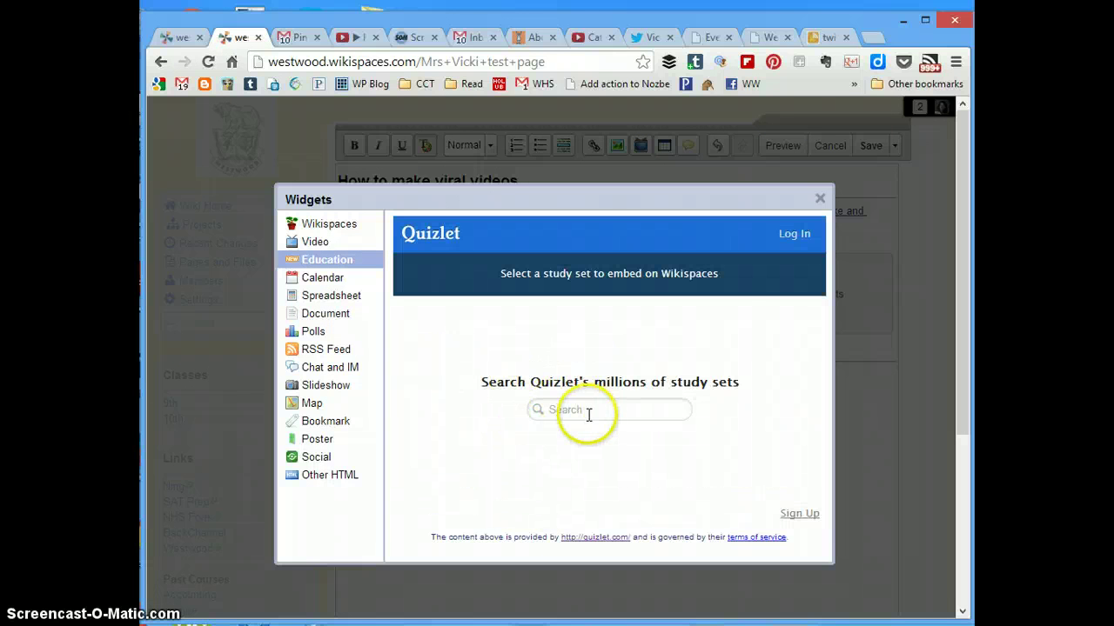
pyautogui.click(587, 415)
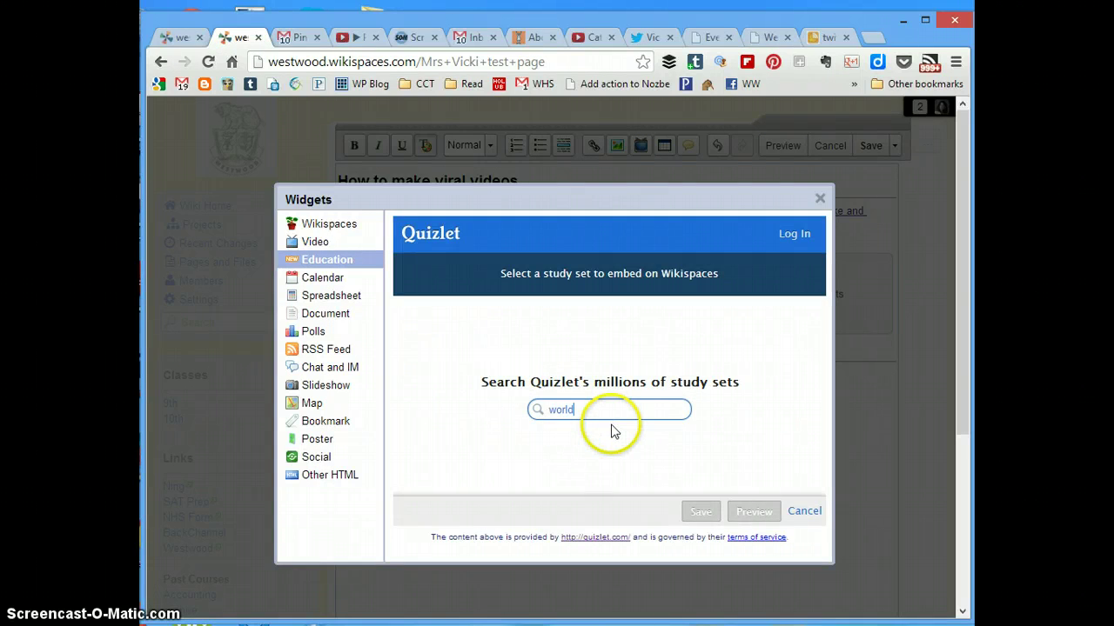
pyautogui.press('Return')
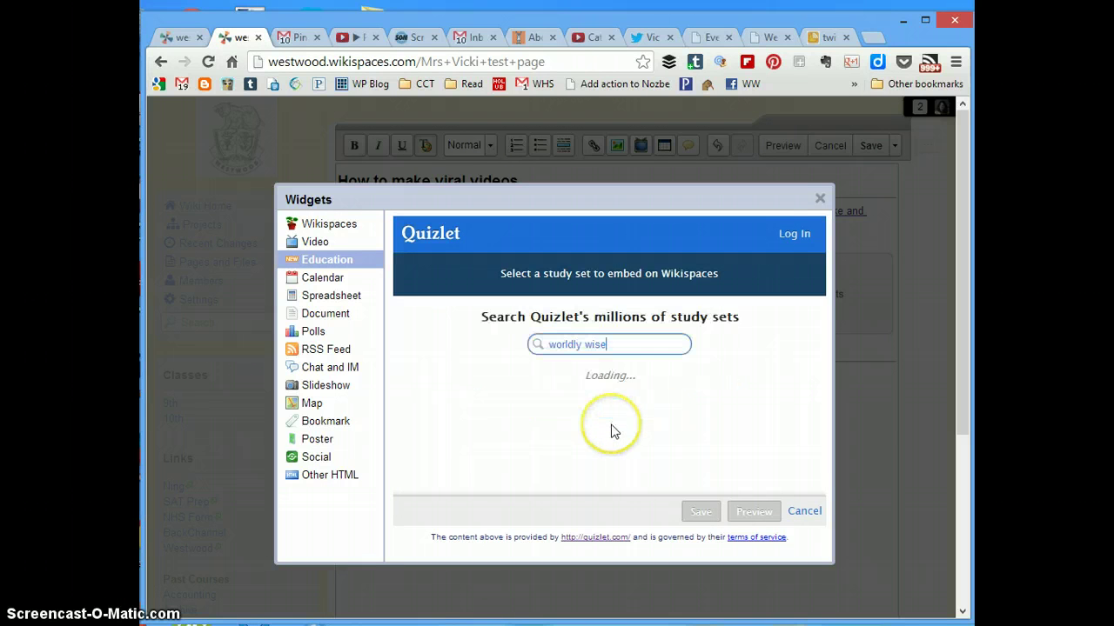
pyautogui.click(522, 407)
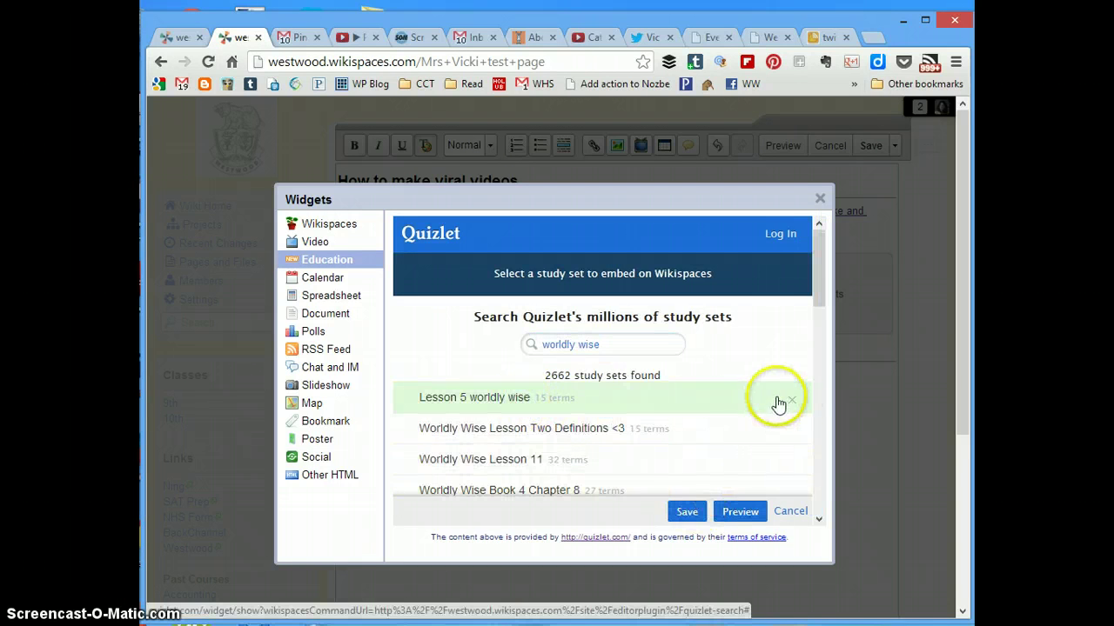
pyautogui.click(688, 513)
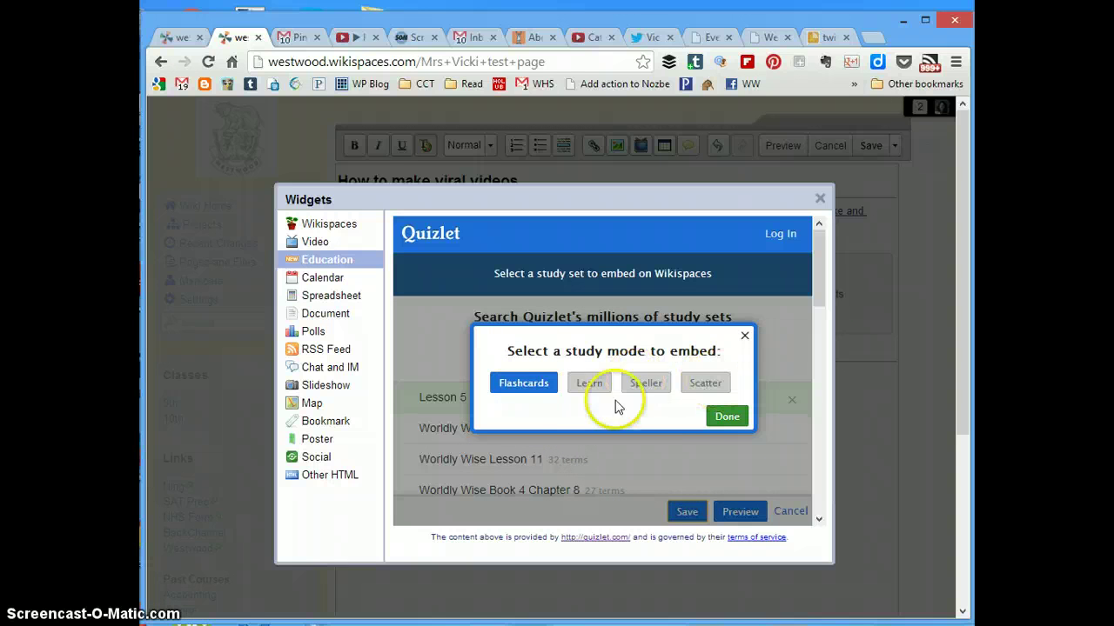
pyautogui.click(727, 418)
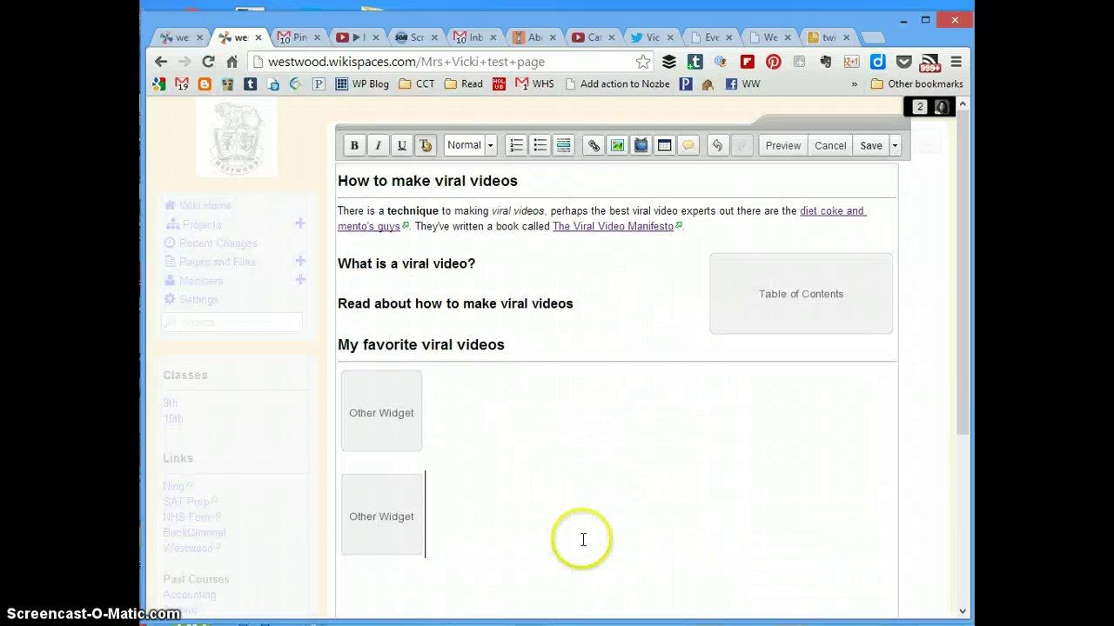
# - Check the Sandbox requirements, then review the heading level of 'What is a viral video?'
pyautogui.click(181, 41)
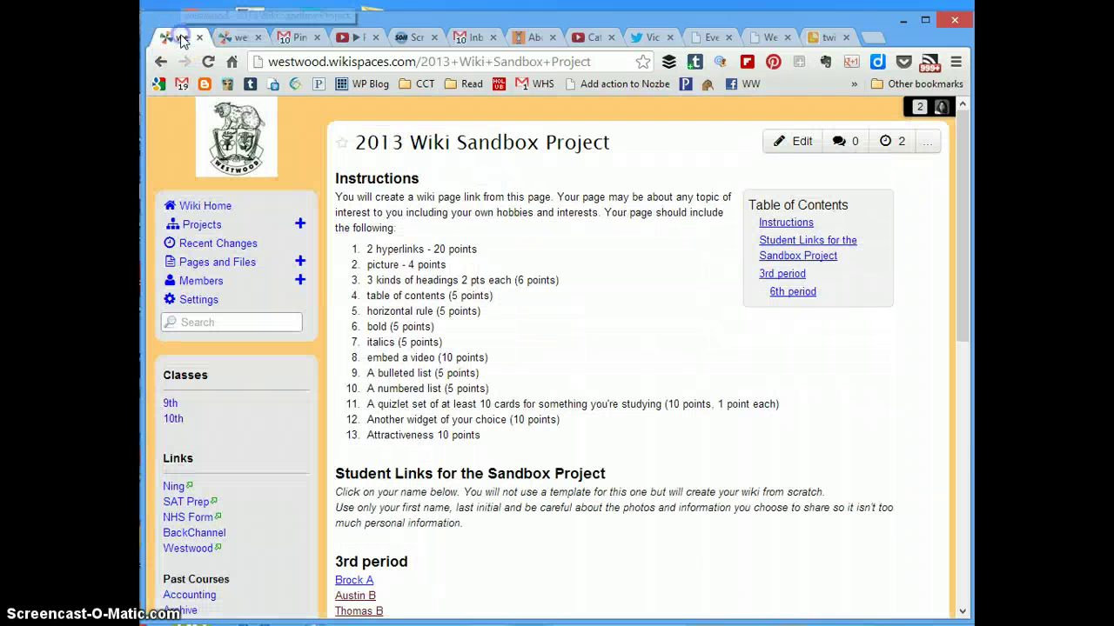
pyautogui.click(230, 39)
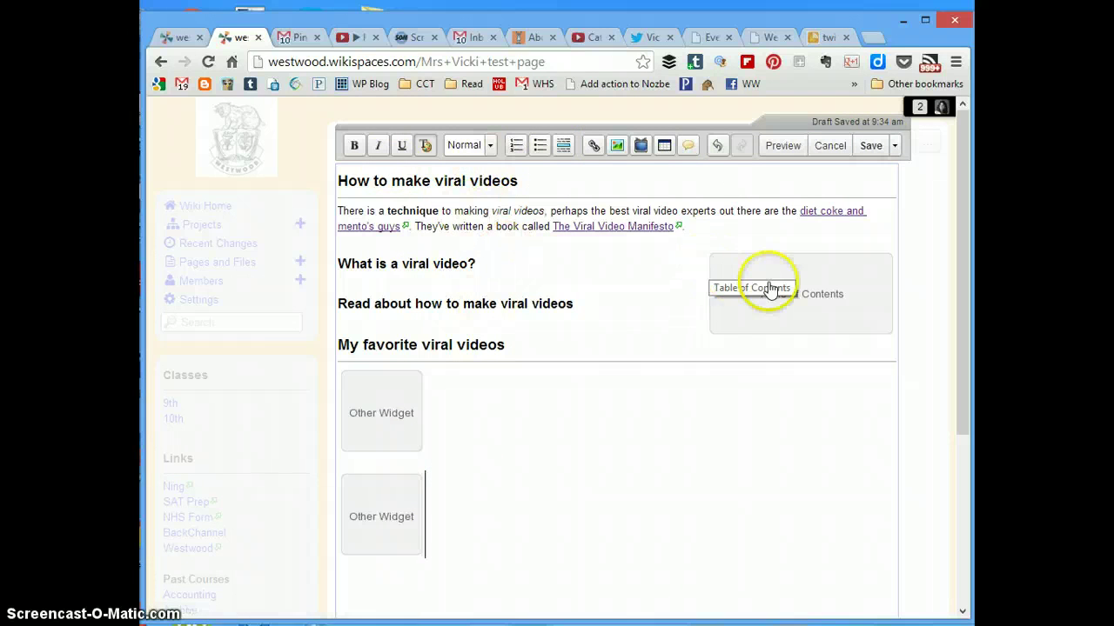
pyautogui.moveTo(477, 264); pyautogui.dragTo(370, 270)
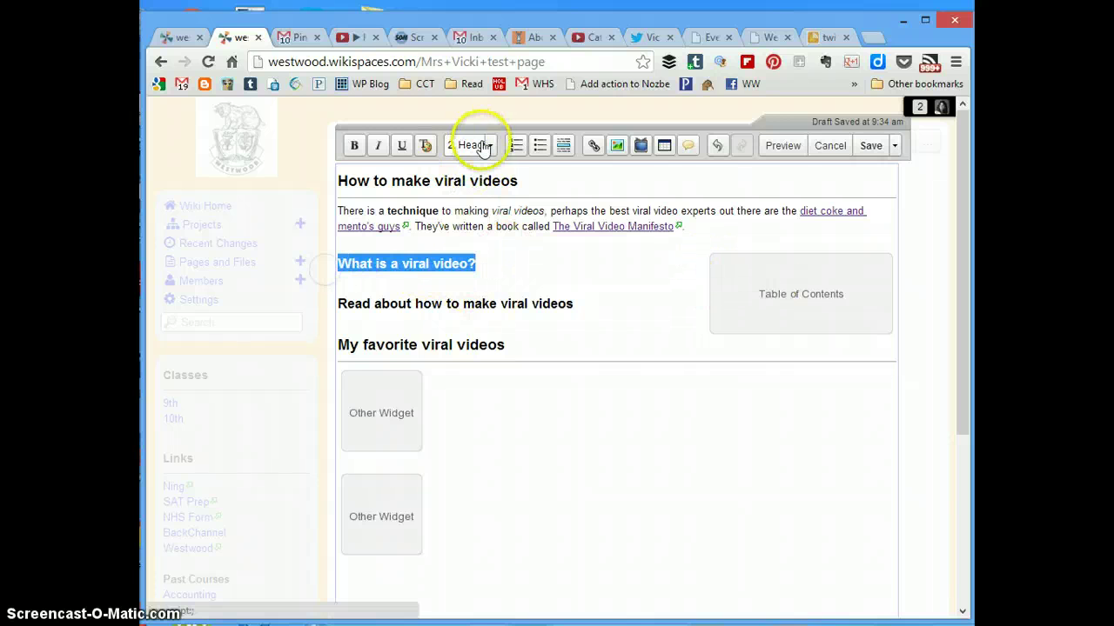
pyautogui.click(483, 145)
pyautogui.click(630, 210)
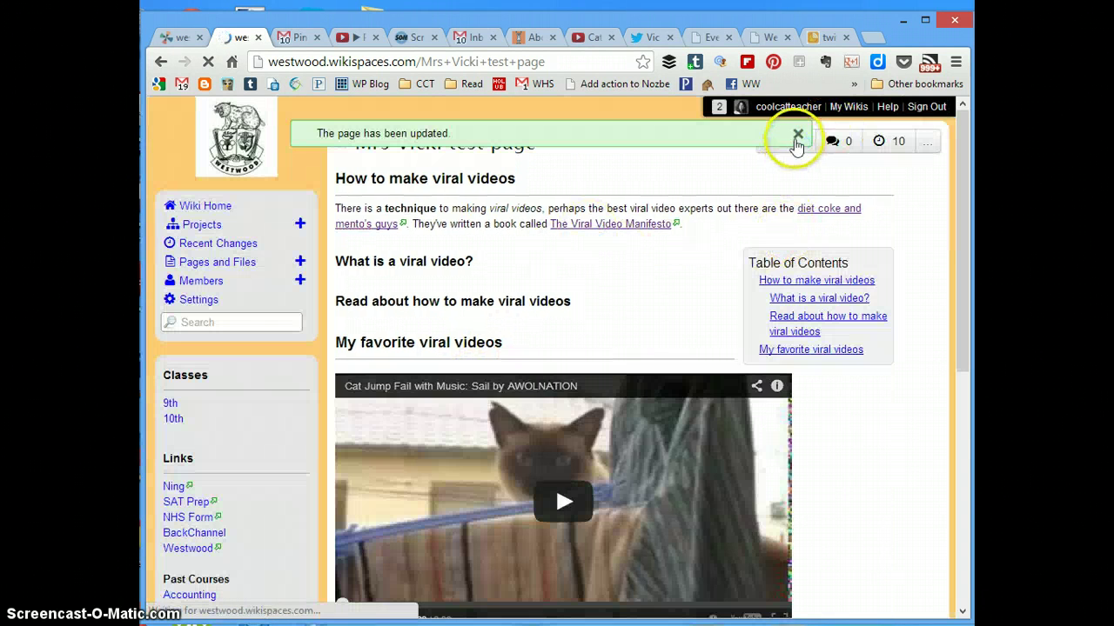
# - Save the page with the comment 'I added a link to the Diet Coke and Mentos guys.'
pyautogui.click(786, 143)
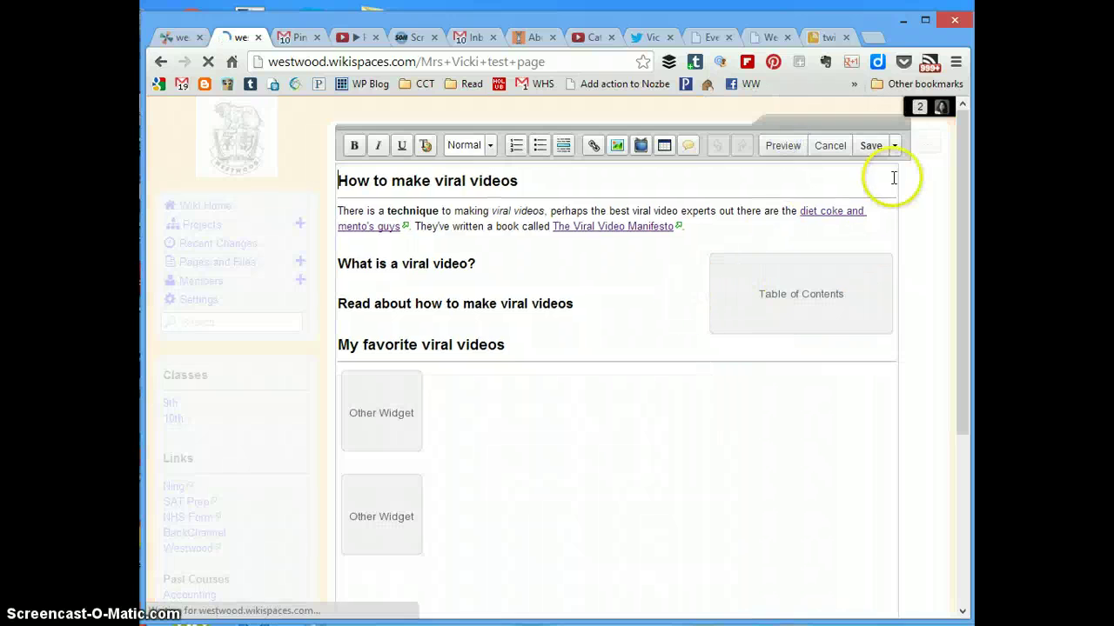
pyautogui.click(894, 148)
pyautogui.click(894, 165)
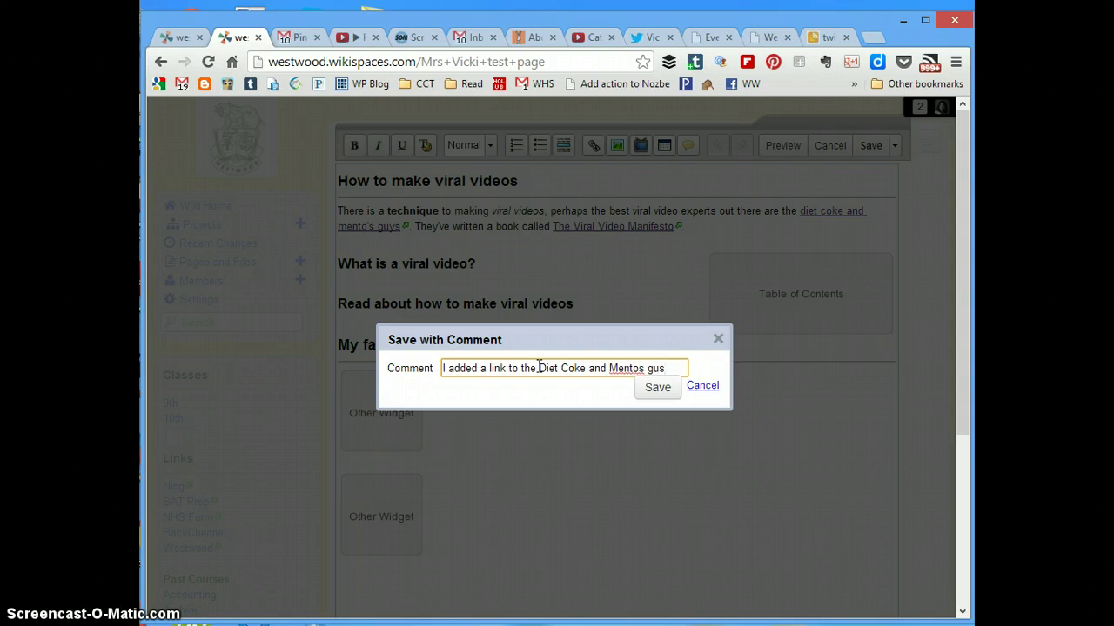
pyautogui.click(655, 388)
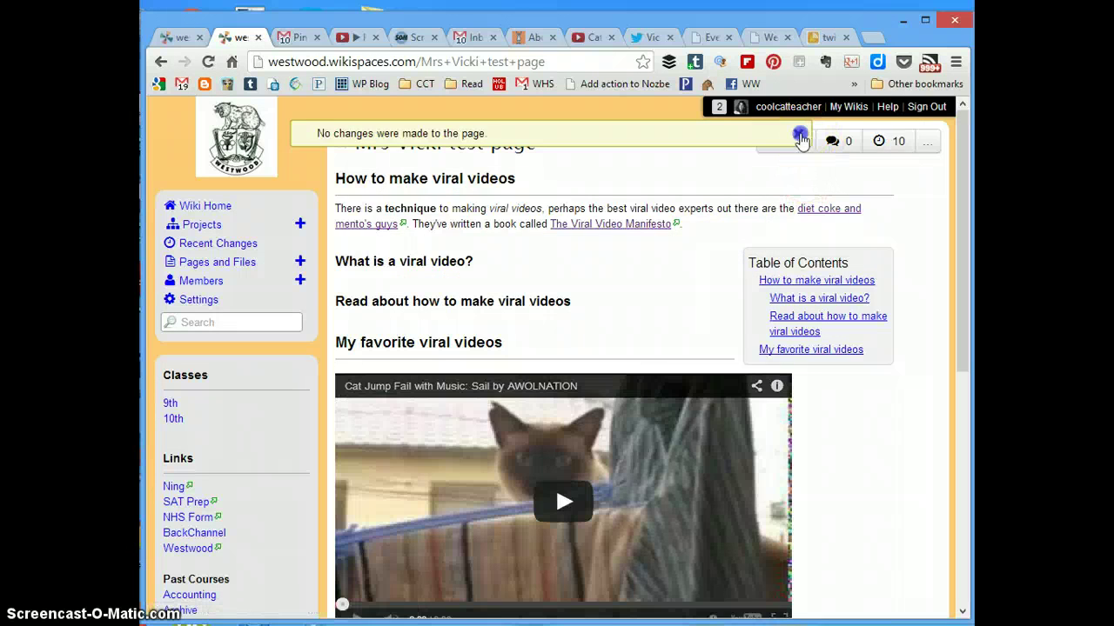
# - View the page's revision history listing its 10 saved versions
pyautogui.click(888, 141)
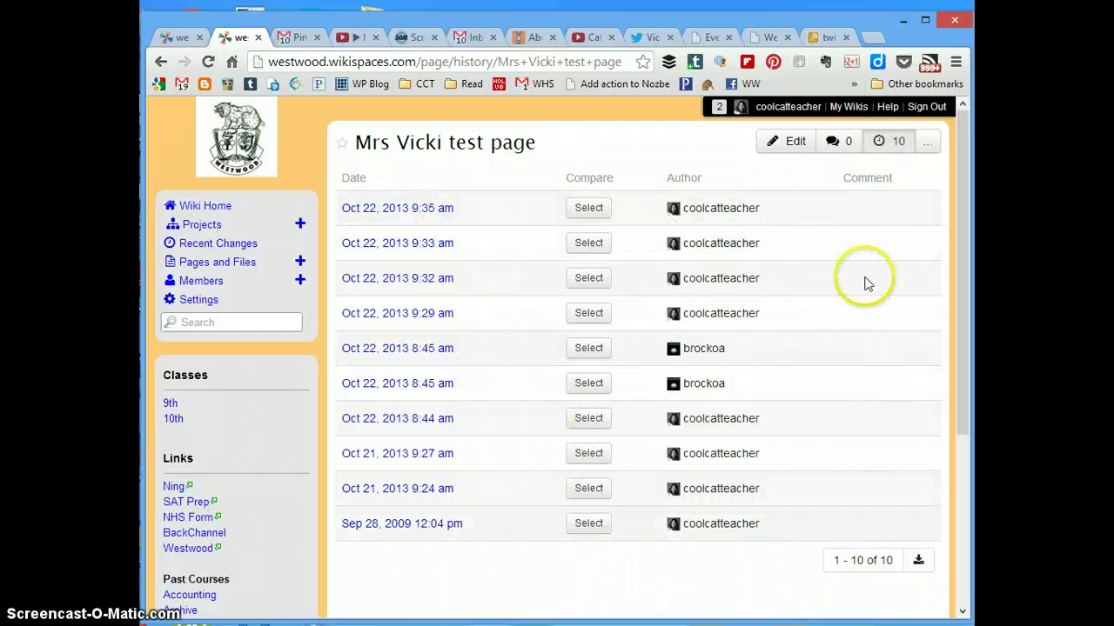
pyautogui.click(897, 143)
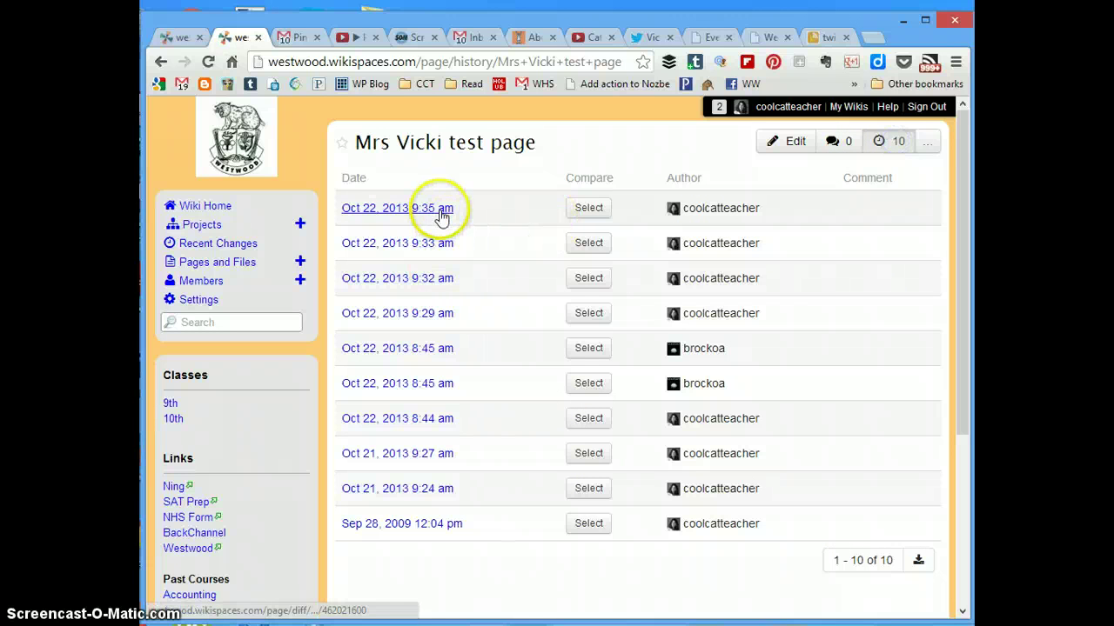